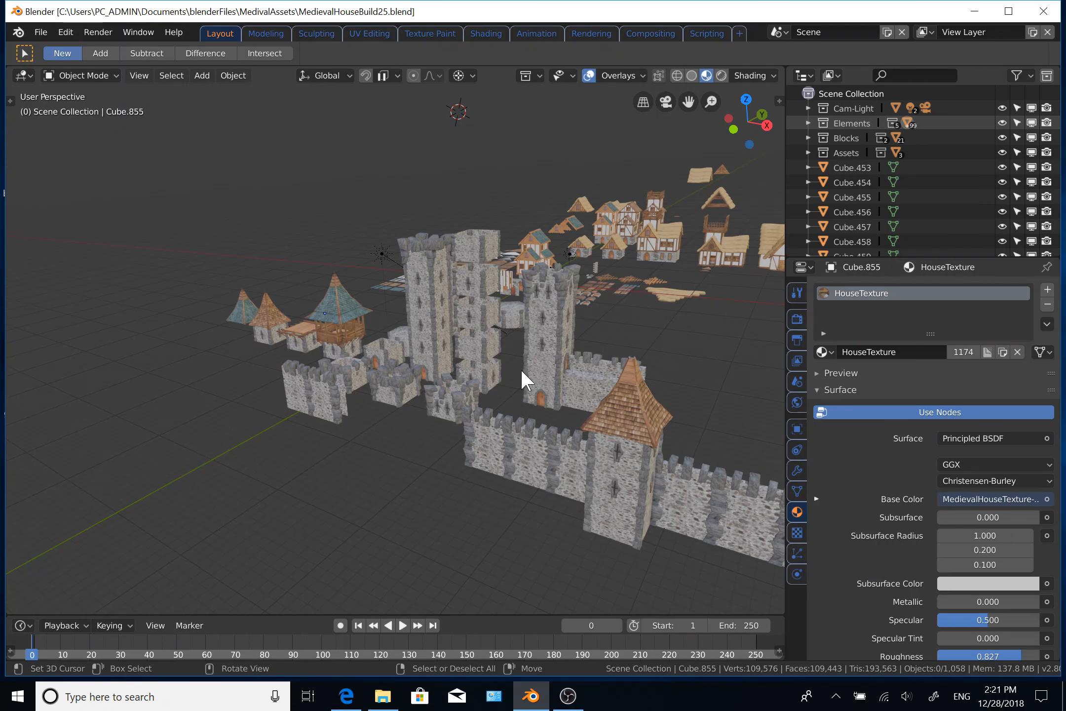
Step: Examine the castle towers, walls and house assets, including a close view of the battlements on the tower with the door
middle_drag(521, 370, 377, 423)
scroll(559, 400, up, 3)
scroll(541, 385, up, 2)
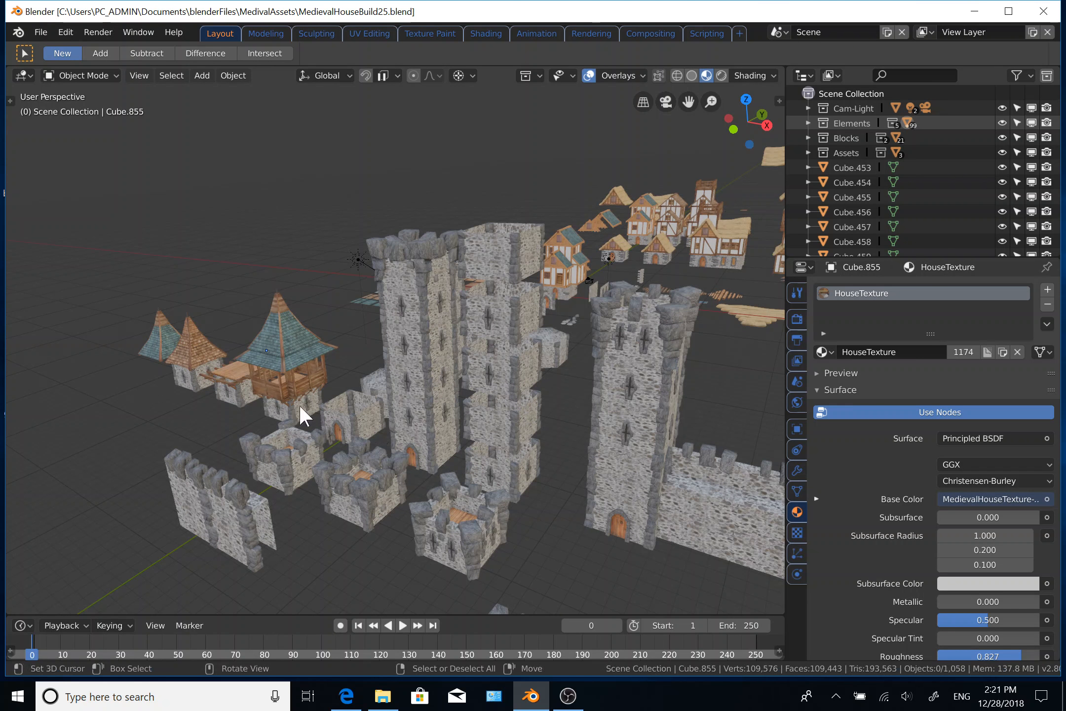
ctrl+middle_drag(296, 353, 340, 273)
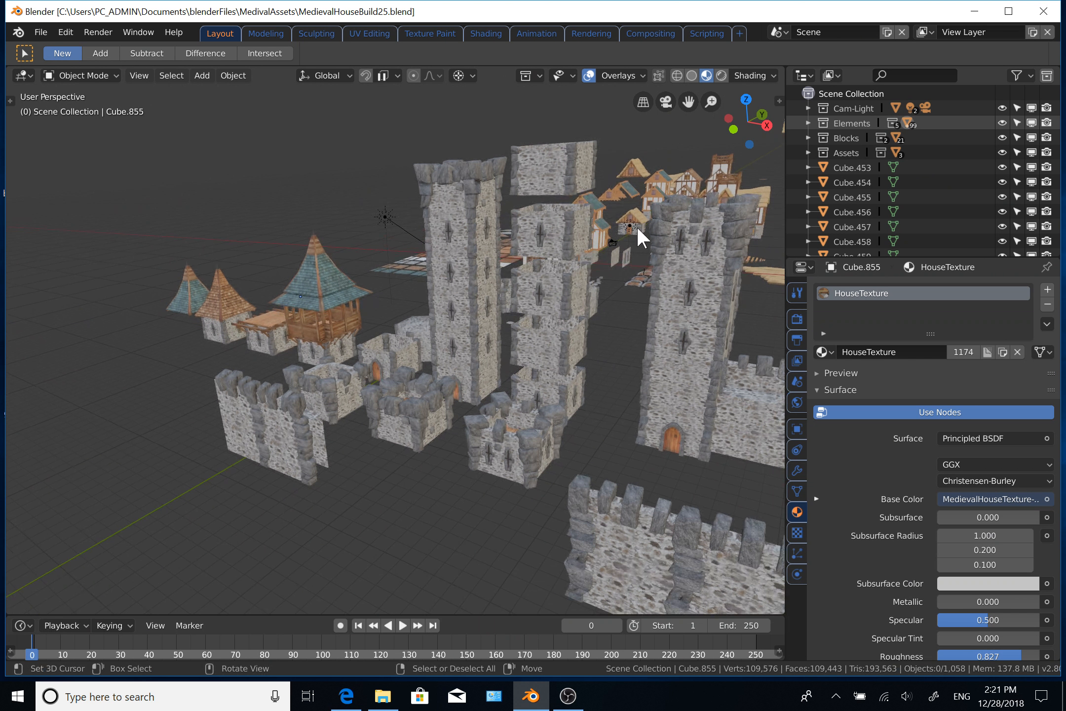
shift+middle_drag(718, 274, 640, 365)
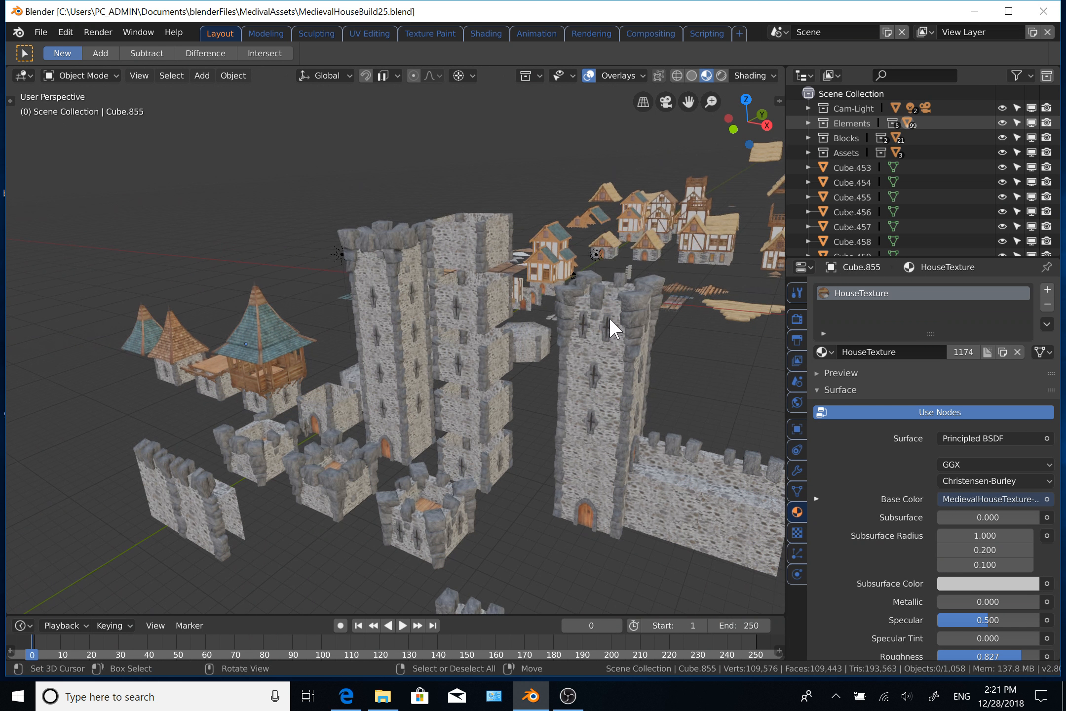
click(609, 317)
key(KP_Decimal)
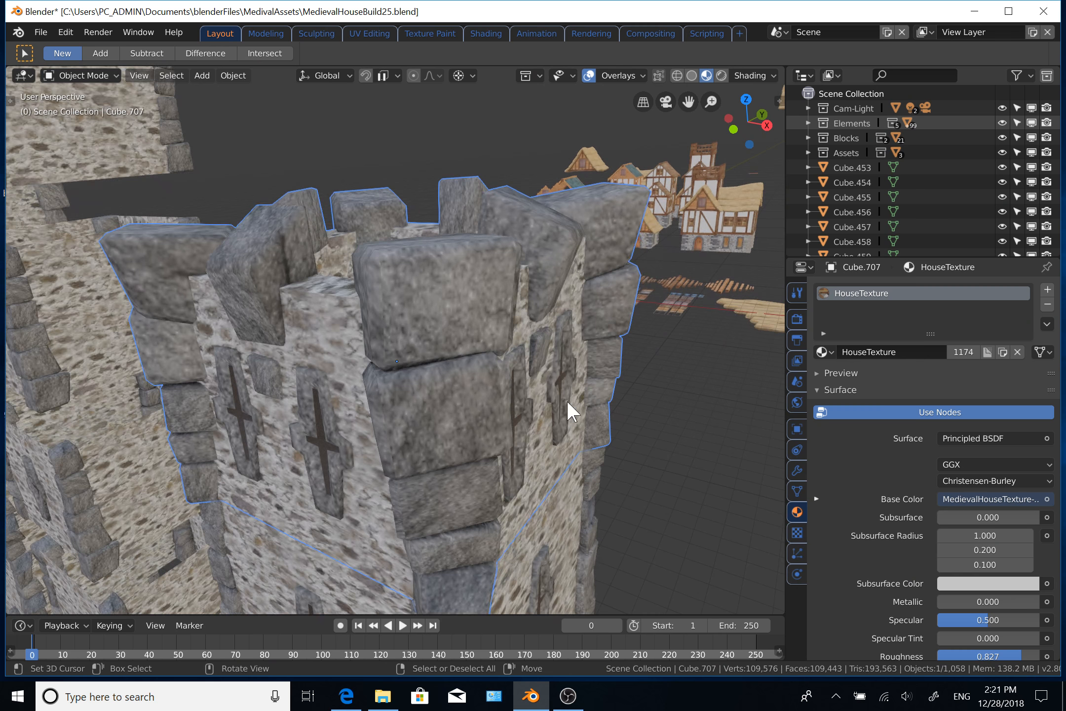
middle_drag(567, 400, 537, 332)
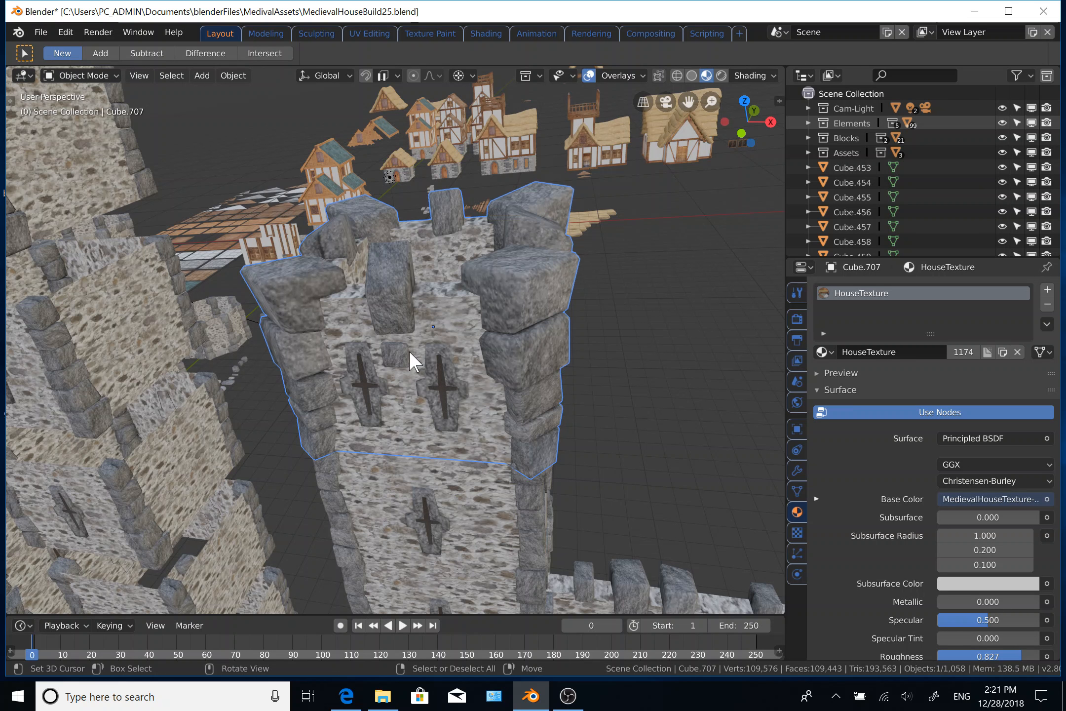
scroll(700, 268, down, 1)
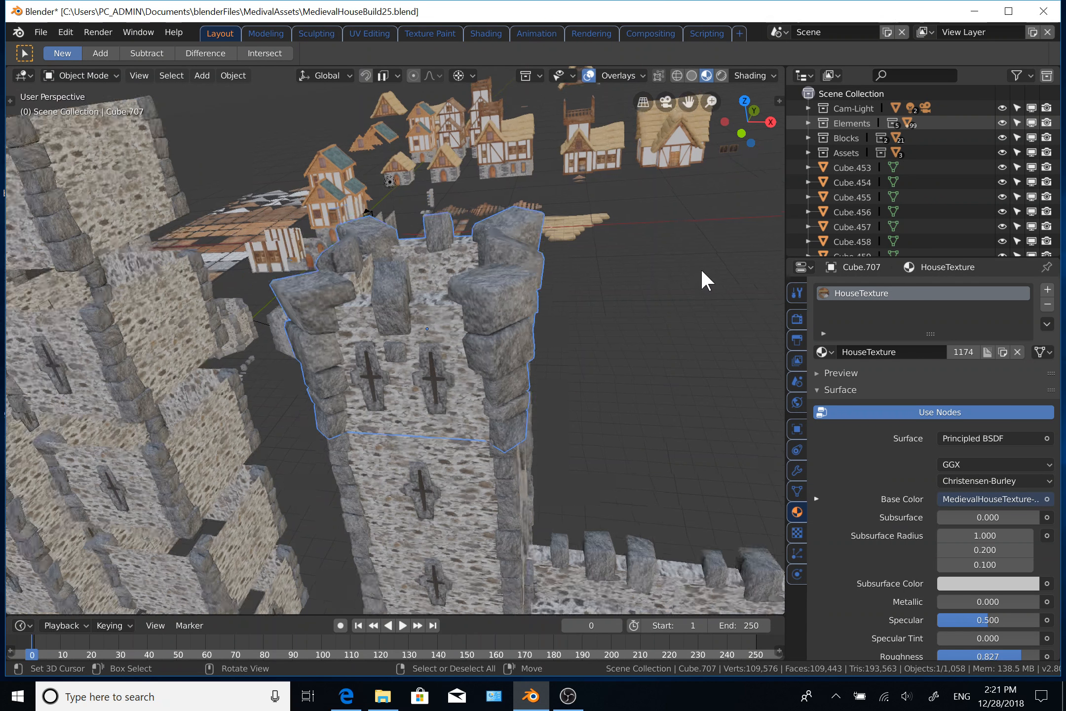
scroll(701, 268, down, 6)
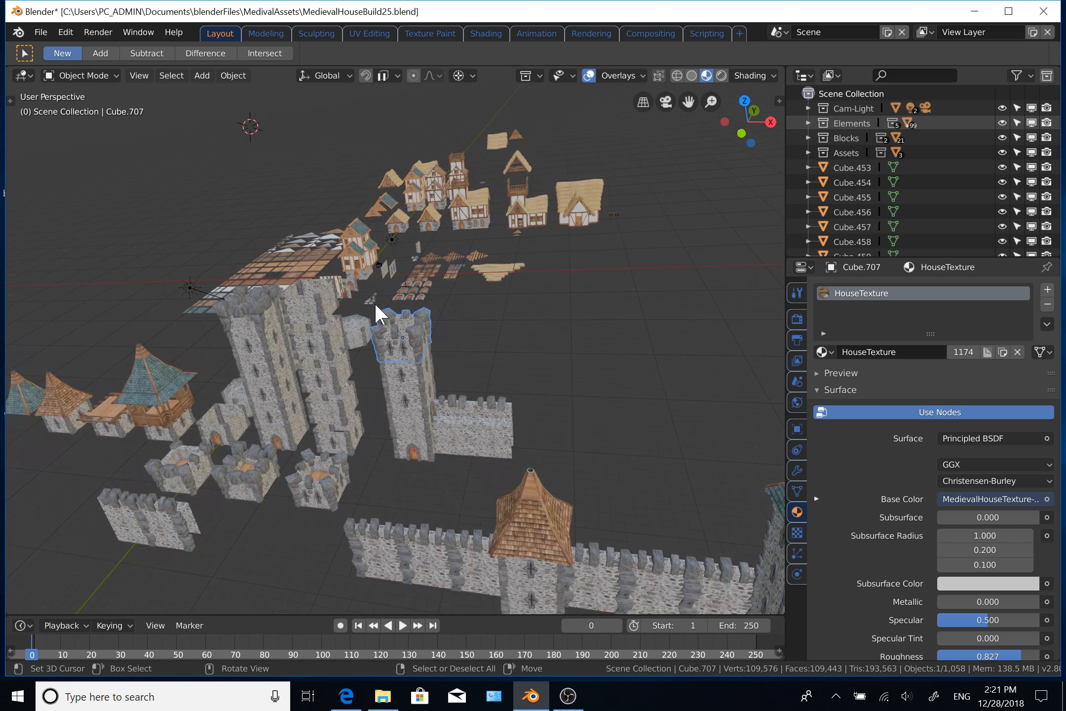
middle_drag(375, 304, 462, 387)
scroll(379, 345, down, 2)
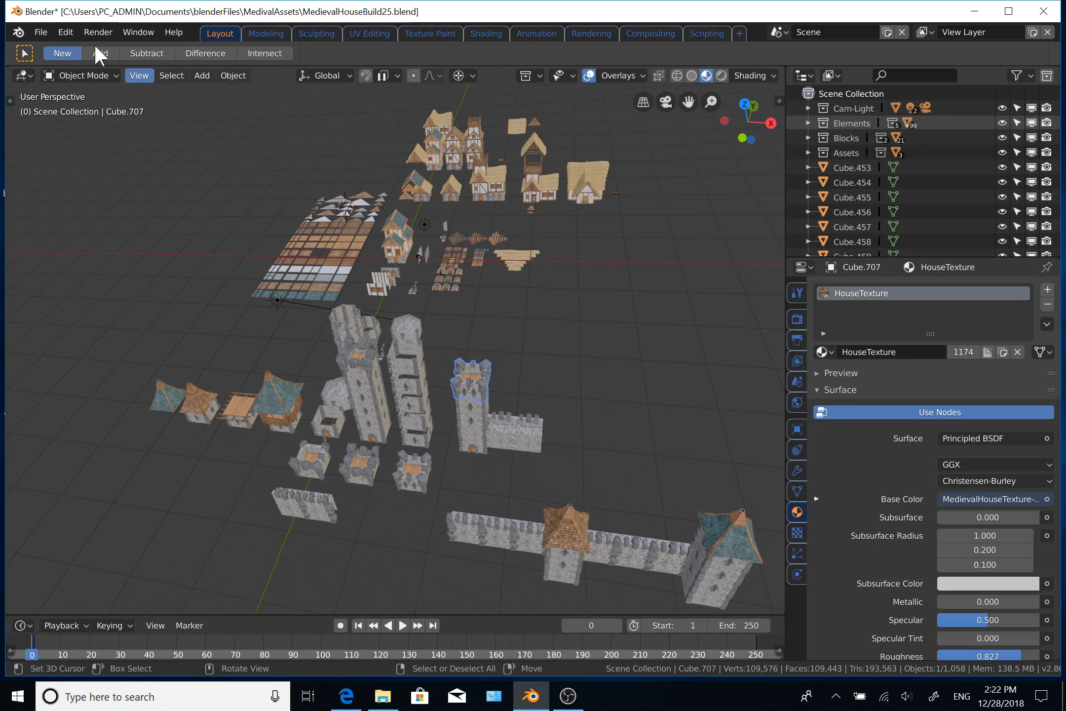
Step: Open the recent file AssetPack-MedievalStructures.blend
click(40, 35)
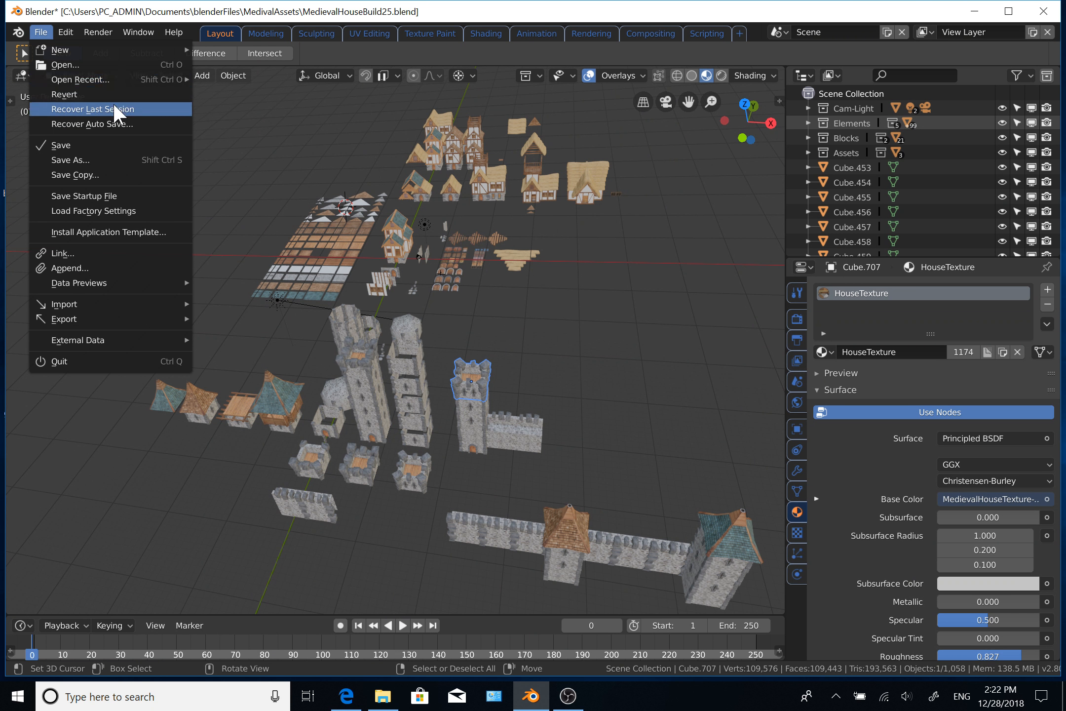
mouse_move(111, 81)
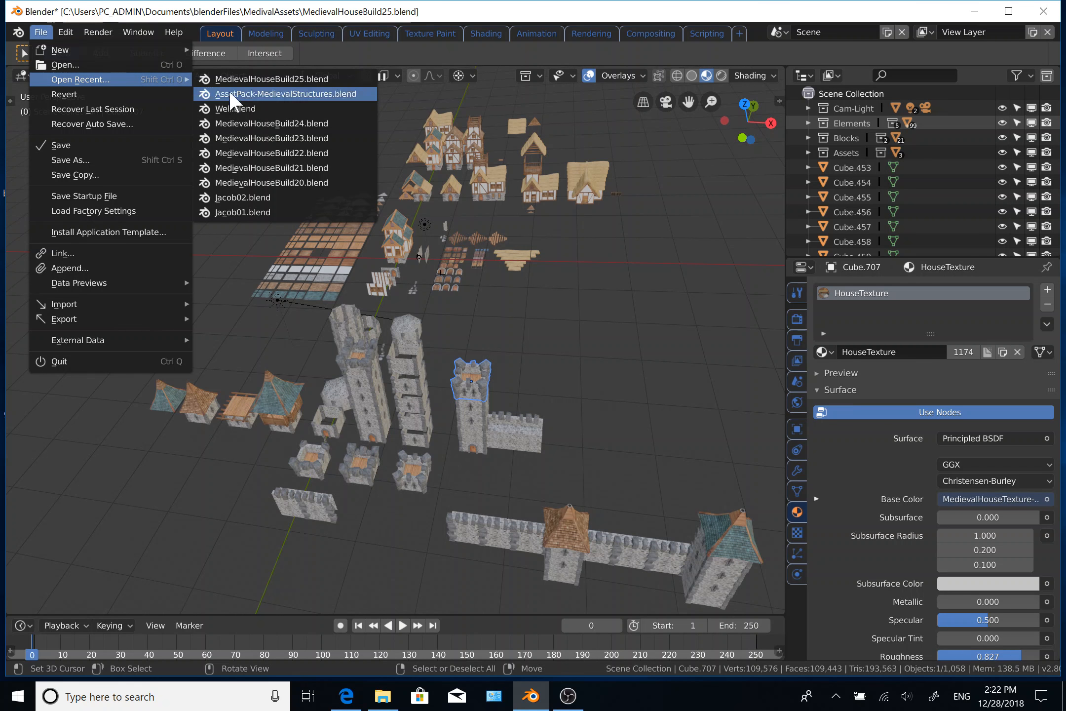
click(274, 94)
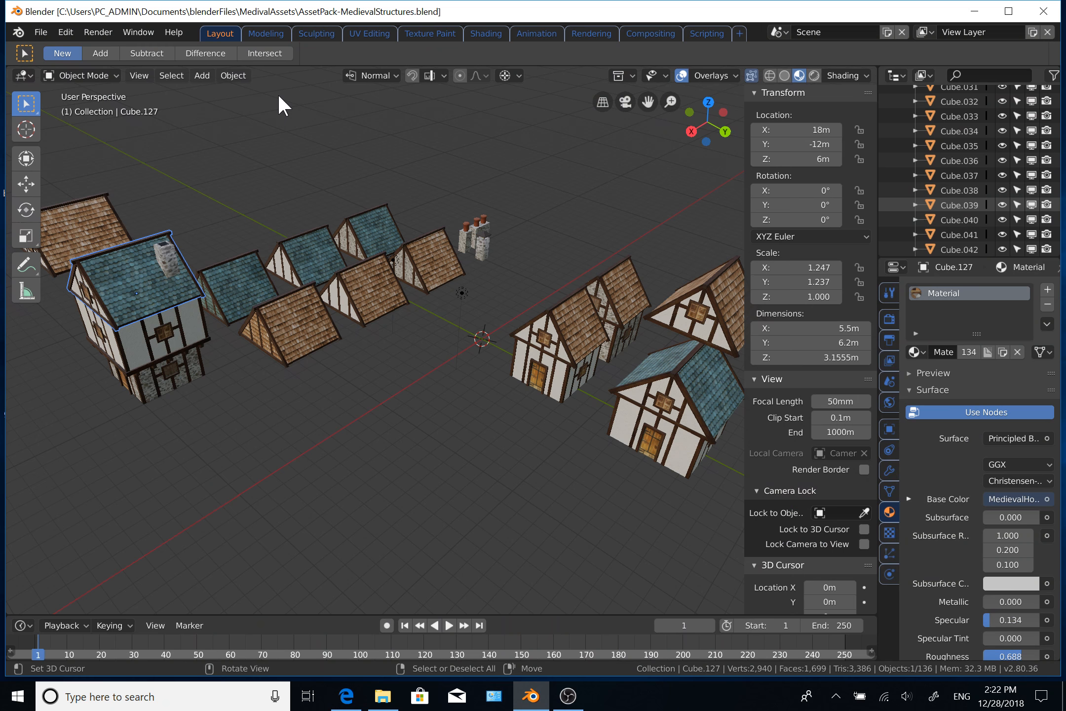
click(279, 94)
Step: Examine the roof, house and chimney pieces in the scene and read through the object list down to its last entry
middle_drag(430, 336, 276, 357)
scroll(425, 309, up, 2)
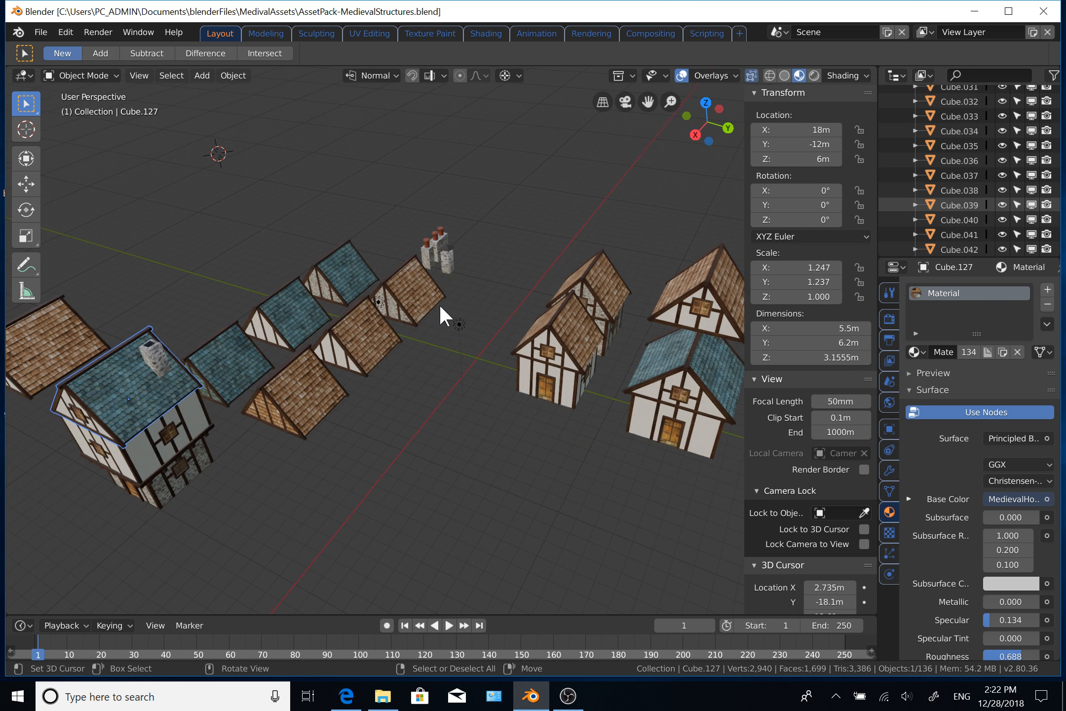
scroll(440, 306, down, 1)
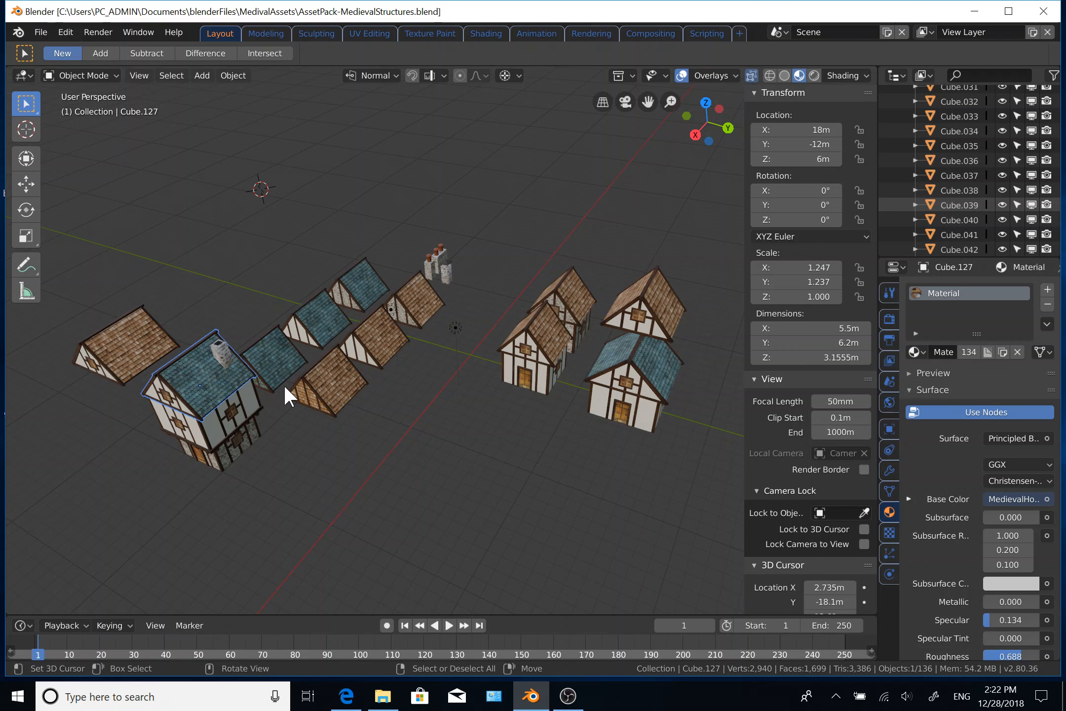
scroll(971, 148, down, 5)
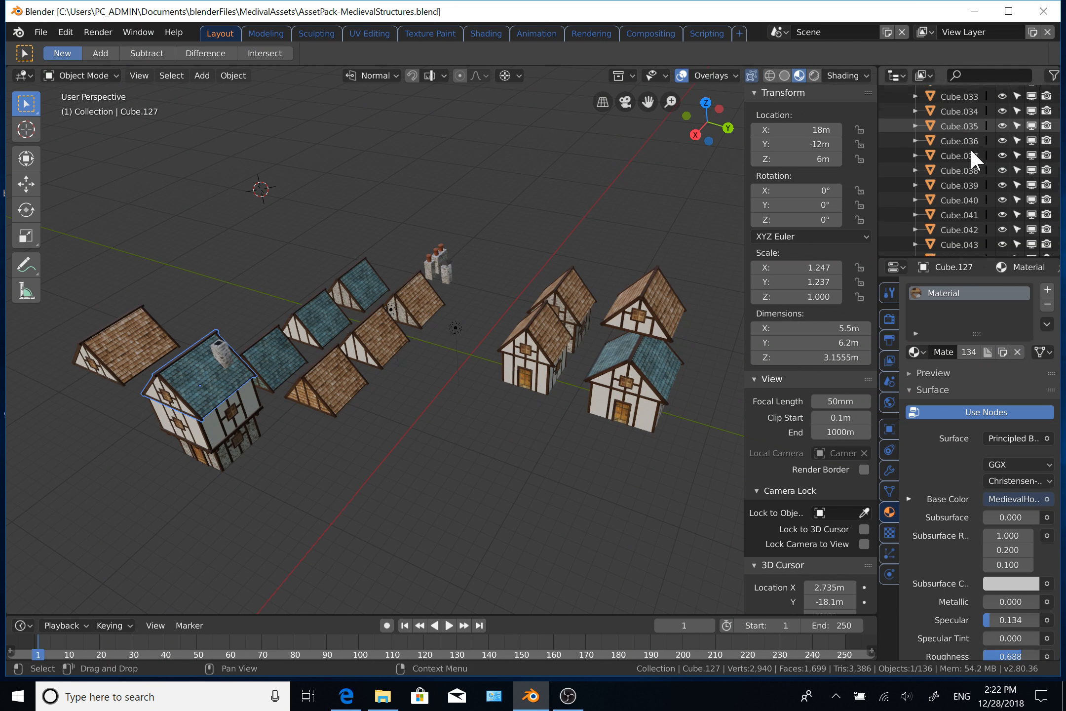
scroll(942, 144, down, 18)
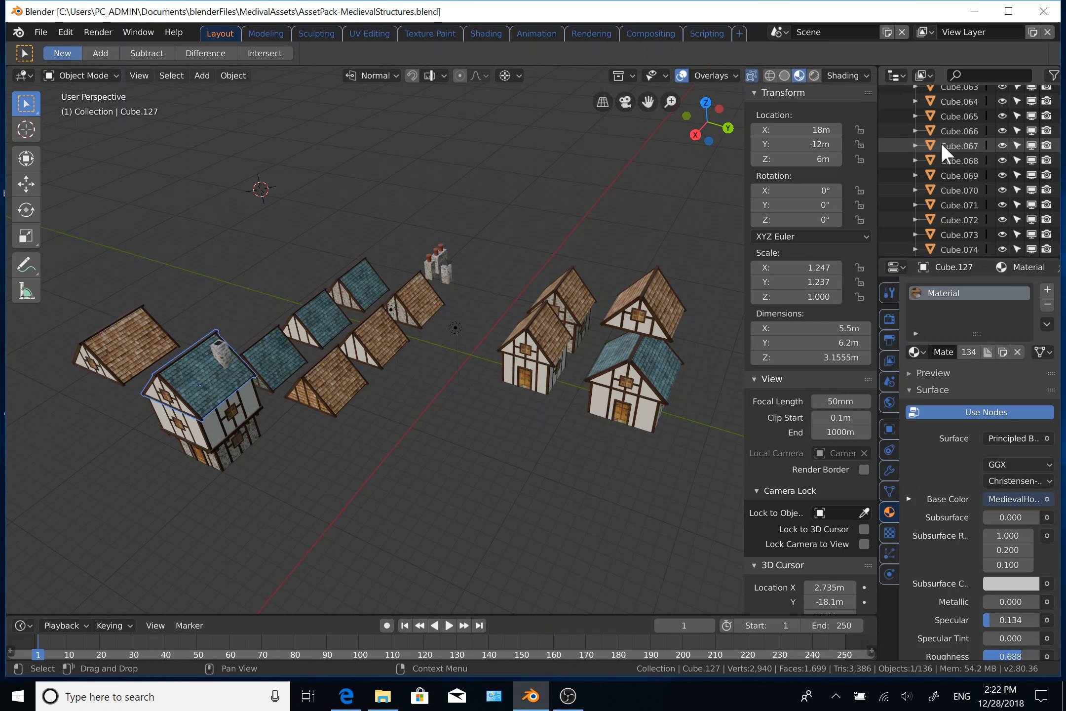
scroll(941, 143, down, 9)
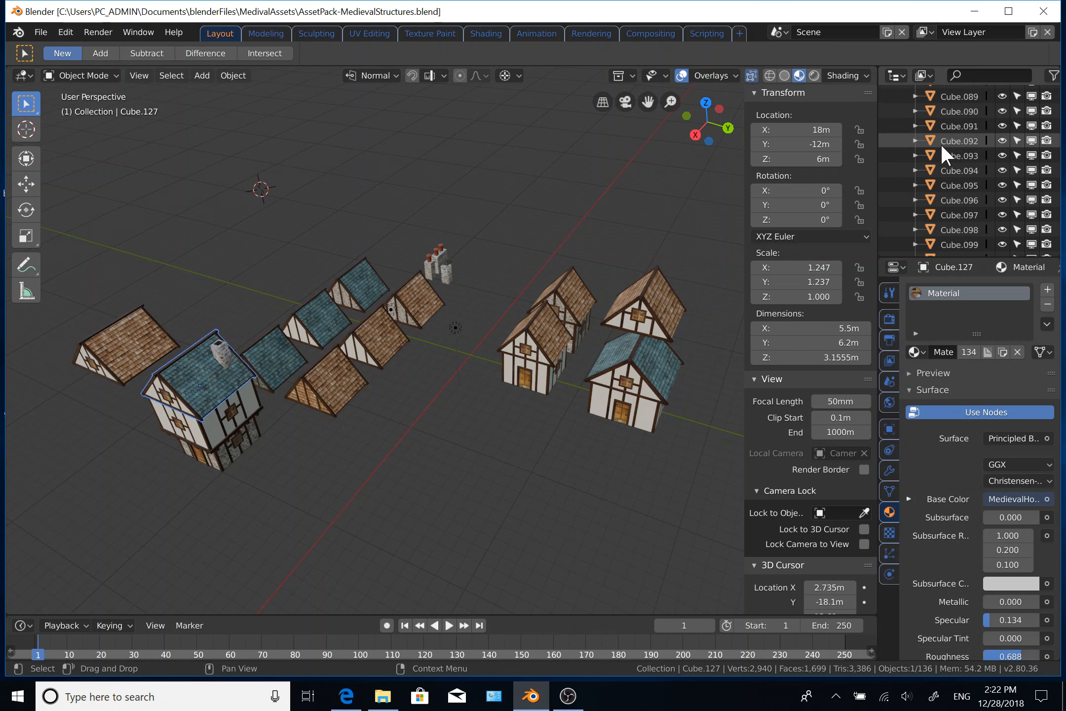
scroll(940, 143, down, 6)
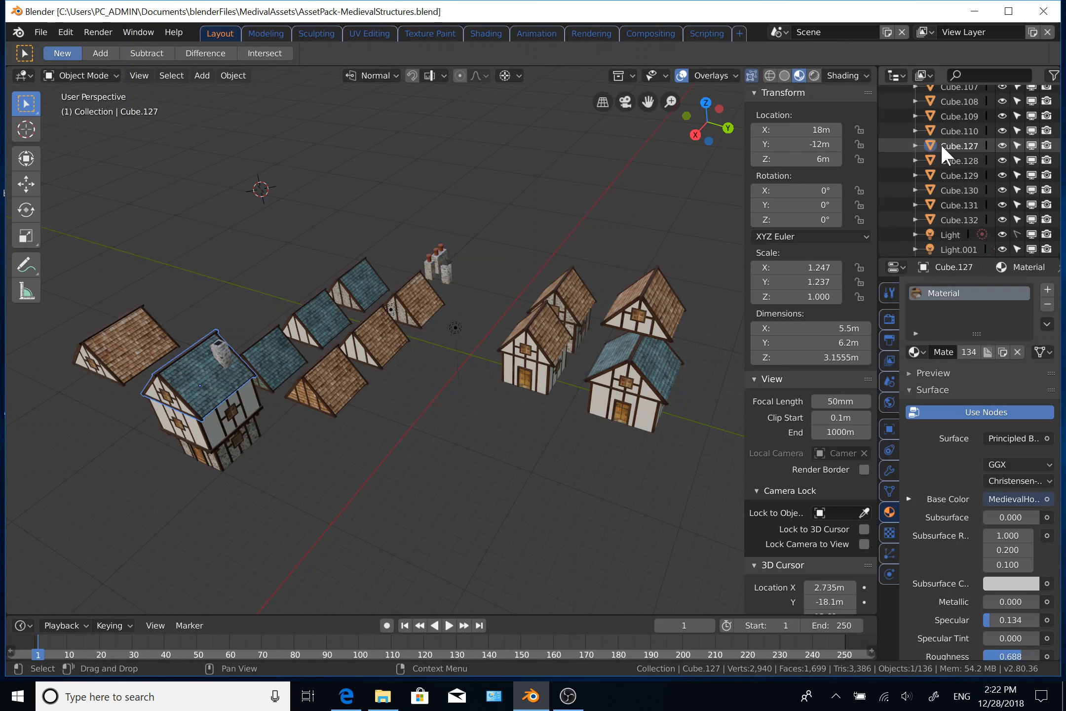
scroll(943, 155, down, 5)
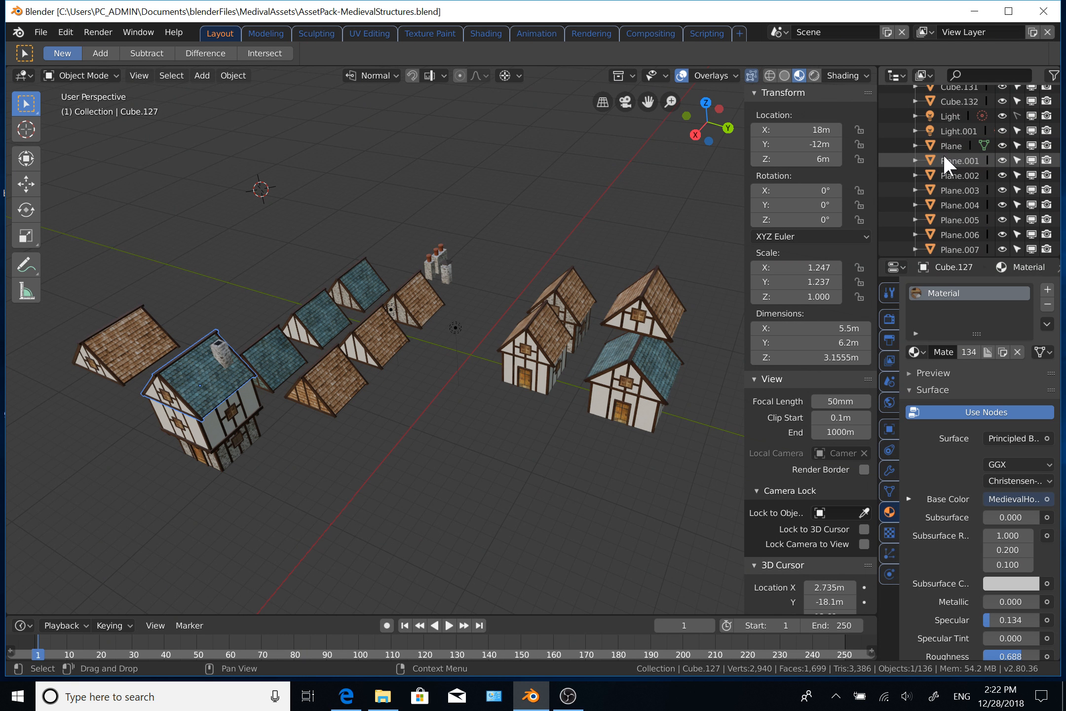
scroll(943, 154, down, 2)
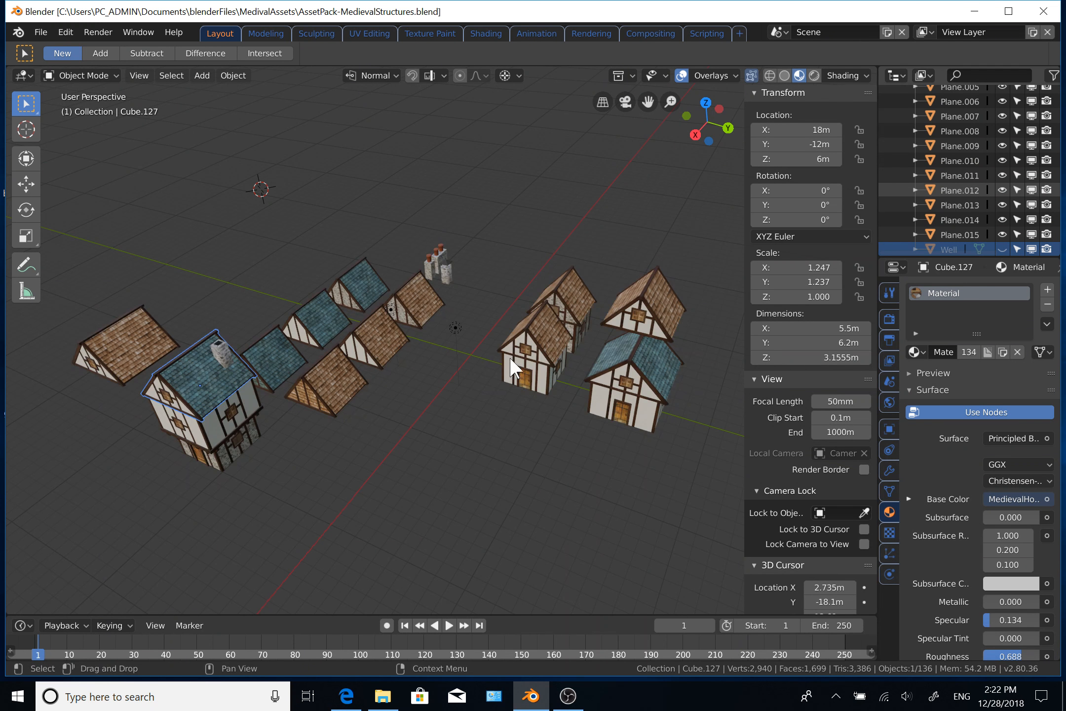
Step: Inspect the assembled two-storey house with the blue roof up close, including its upper floor, stone base and chimney
shift+middle_drag(376, 424, 384, 383)
click(320, 305)
key(KP_Decimal)
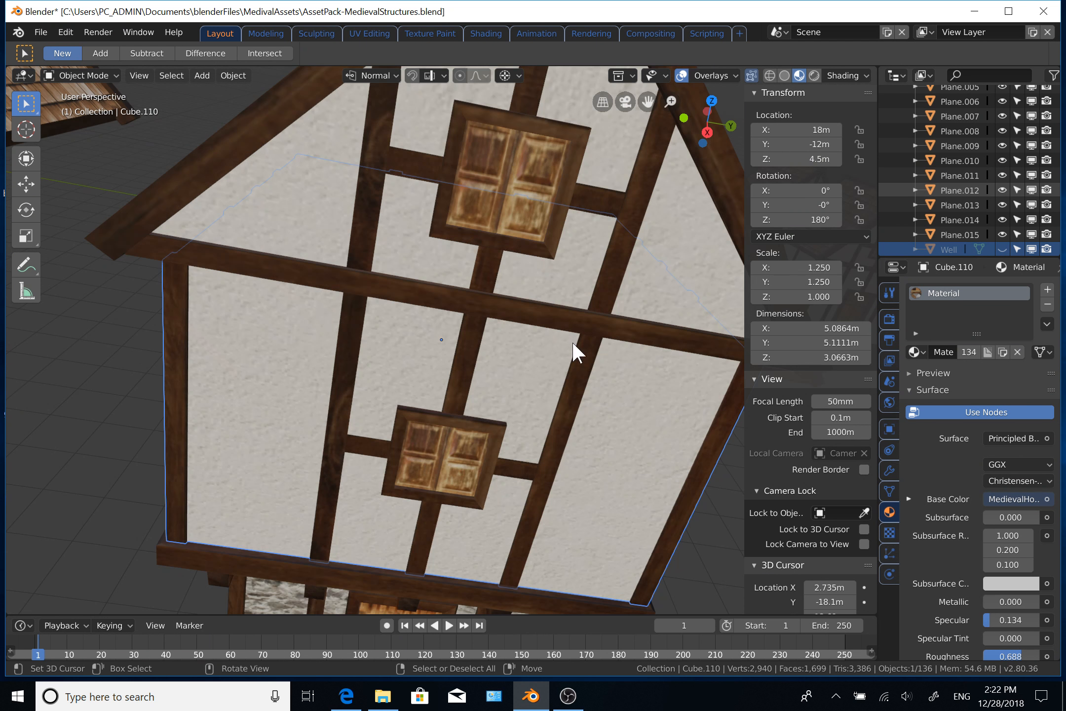
scroll(548, 458, down, 5)
middle_drag(549, 460, 435, 400)
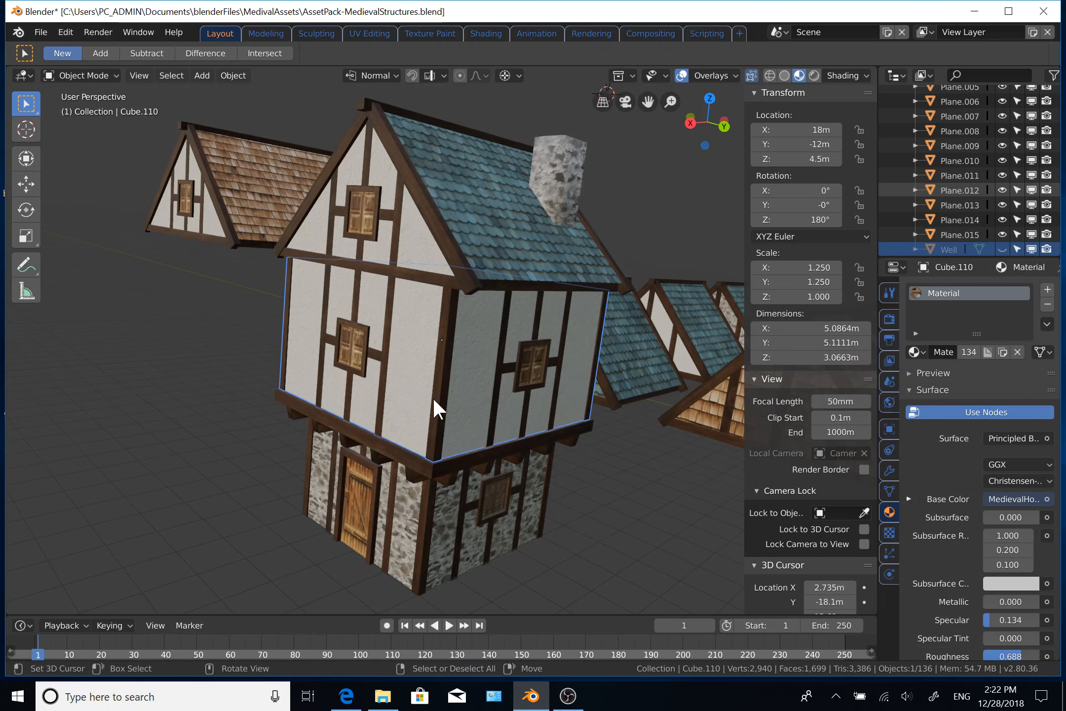
click(607, 484)
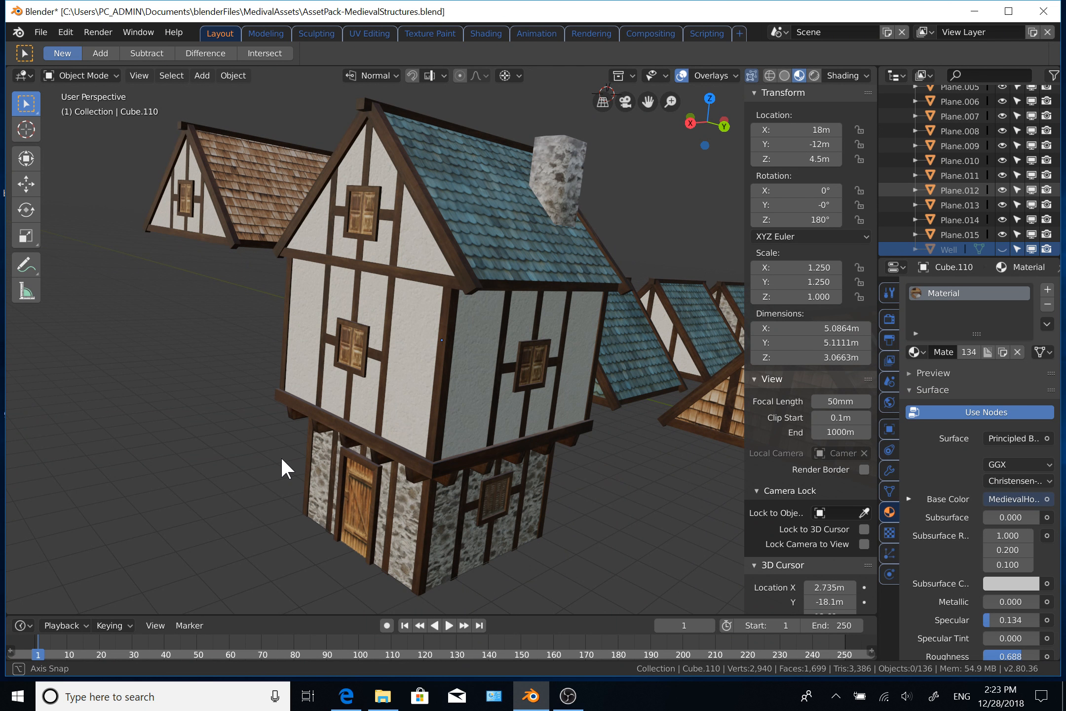
middle_drag(281, 456, 286, 470)
middle_drag(283, 519, 403, 518)
middle_drag(476, 376, 428, 481)
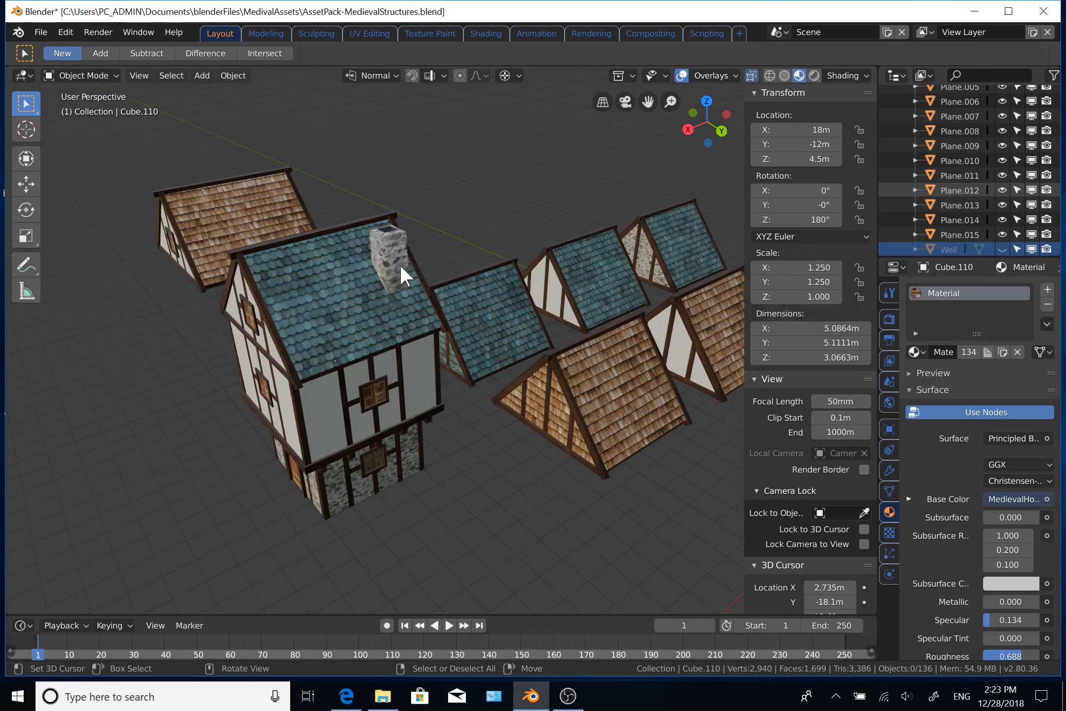
Step: Snap the 3D cursor to the plain stone chimney without a pot in the group of loose chimneys
right_click(400, 264)
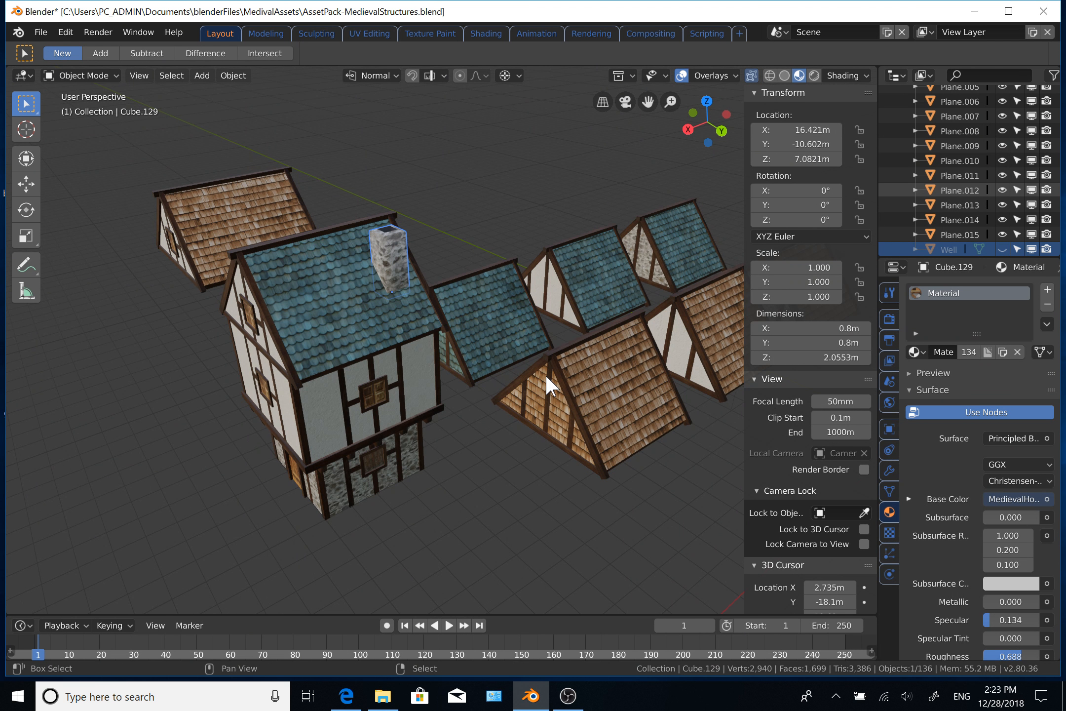
middle_drag(546, 374, 714, 383)
click(714, 383)
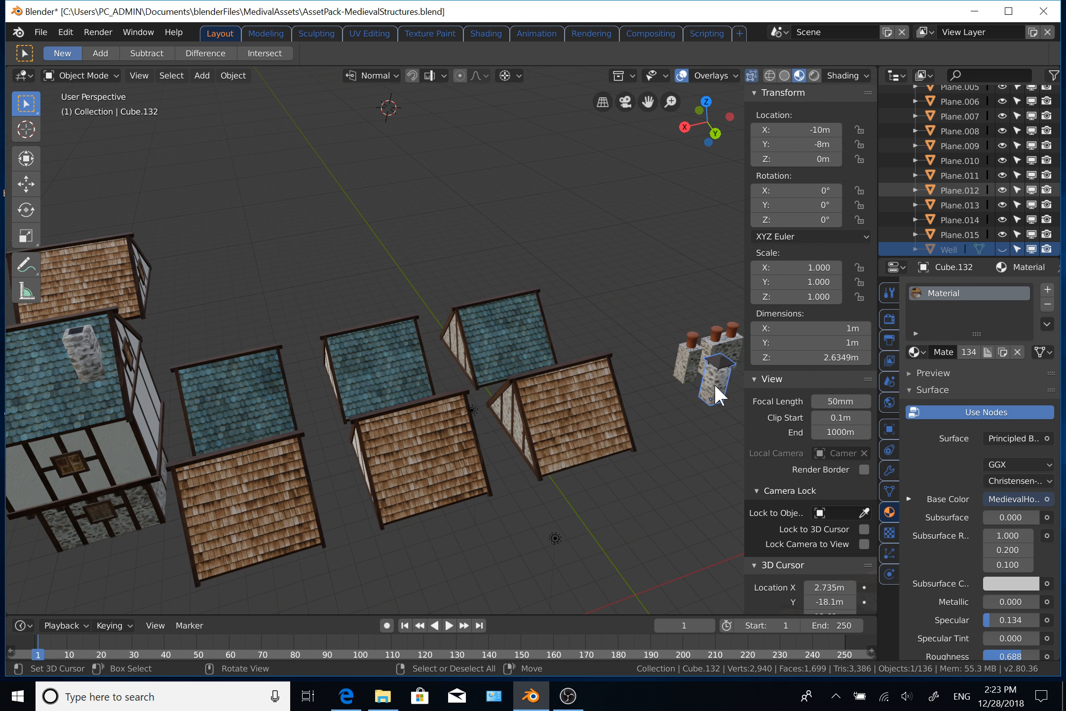
key(shift+s)
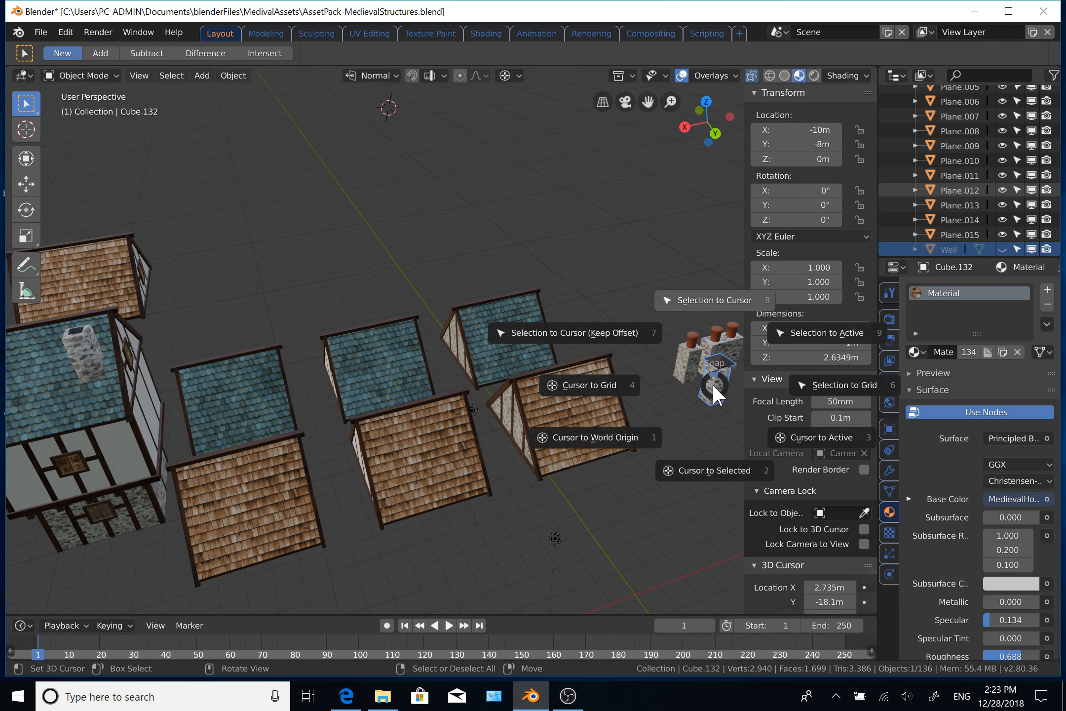
click(716, 471)
Step: Try to snap the chimney on the house's blue roof to the 3D cursor, and undo the move
click(87, 365)
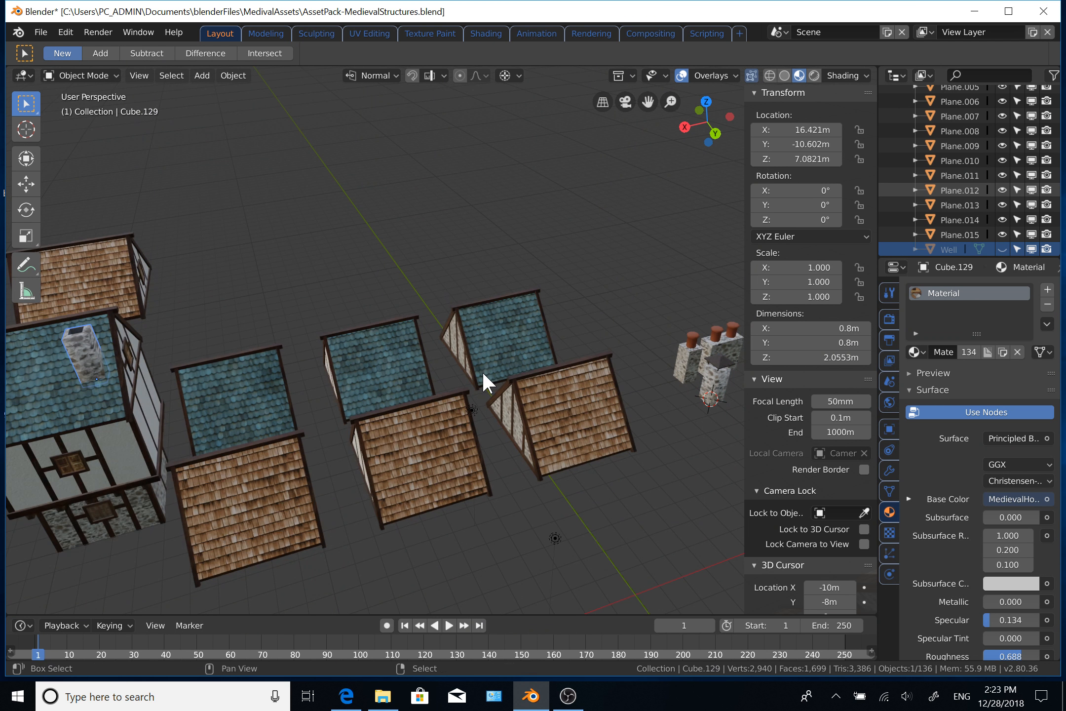
key(shift+s)
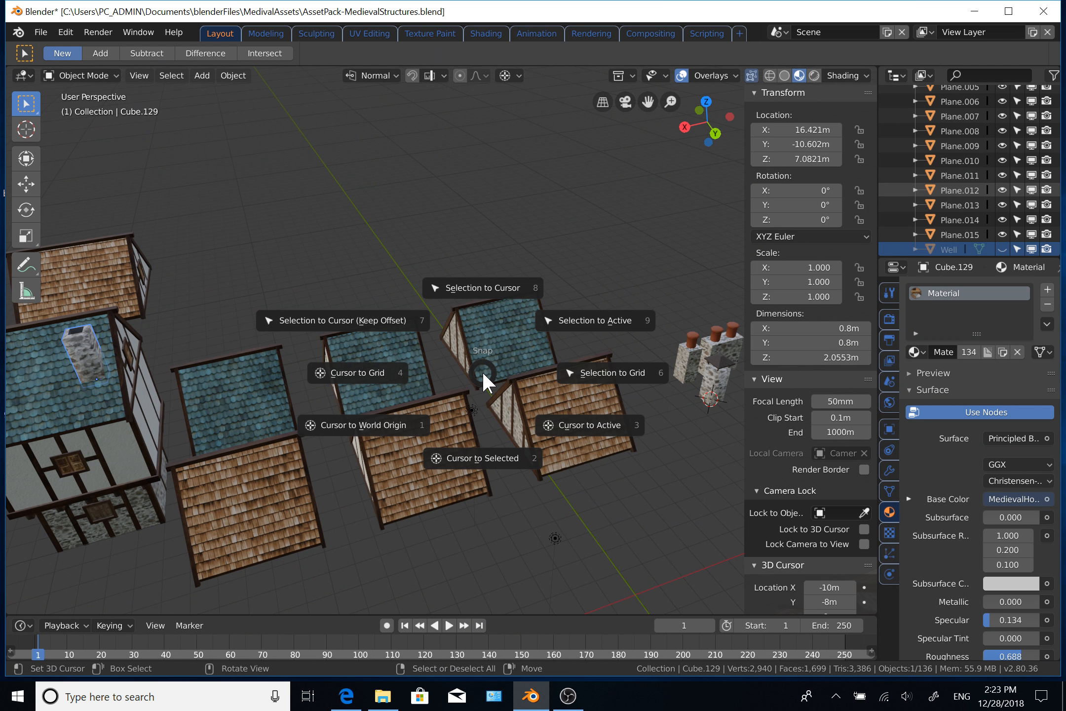
click(481, 300)
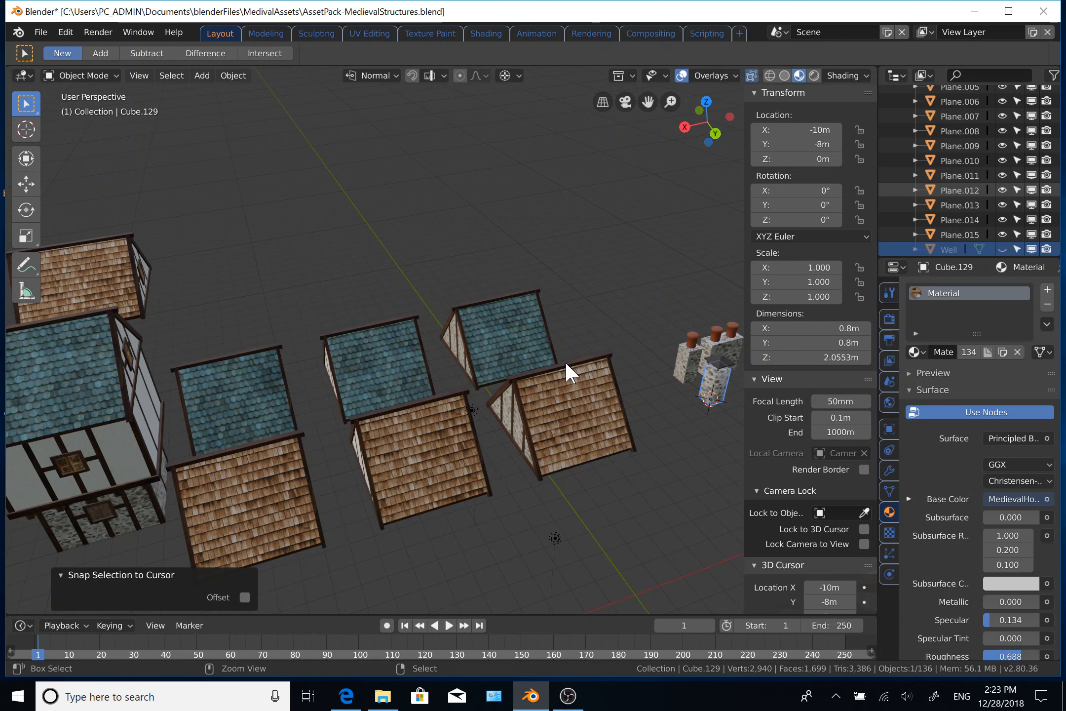
key(ctrl+z)
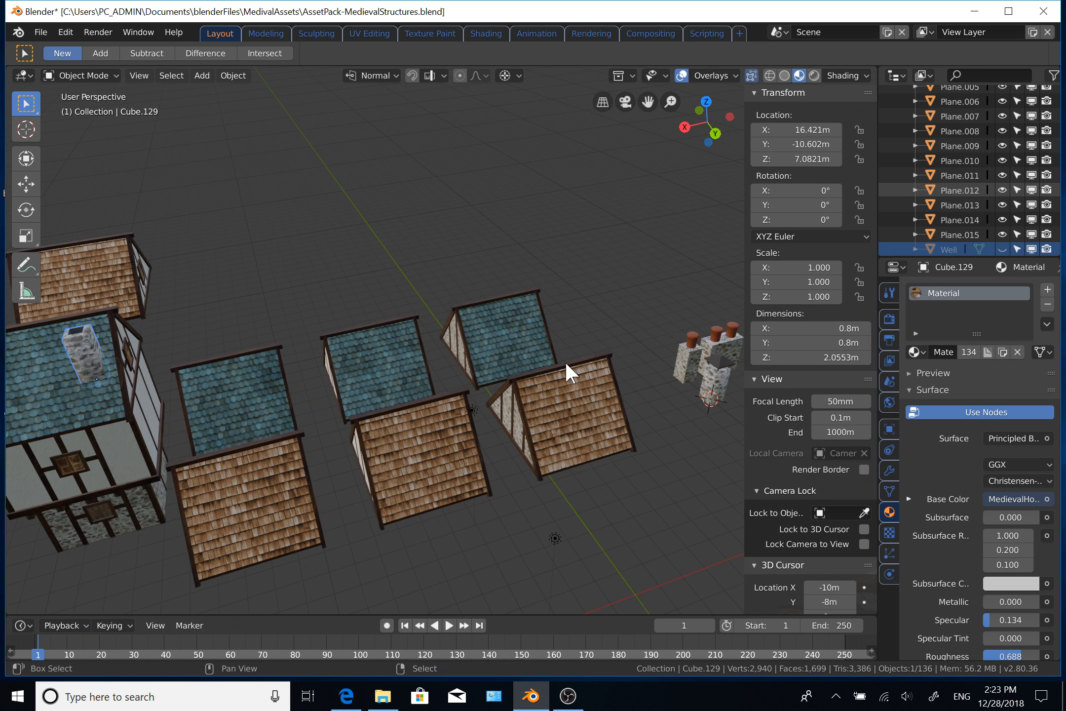
Step: Duplicate the house's roof chimney in place and snap the copy to the 3D cursor at the loose chimneys
key(shift+d)
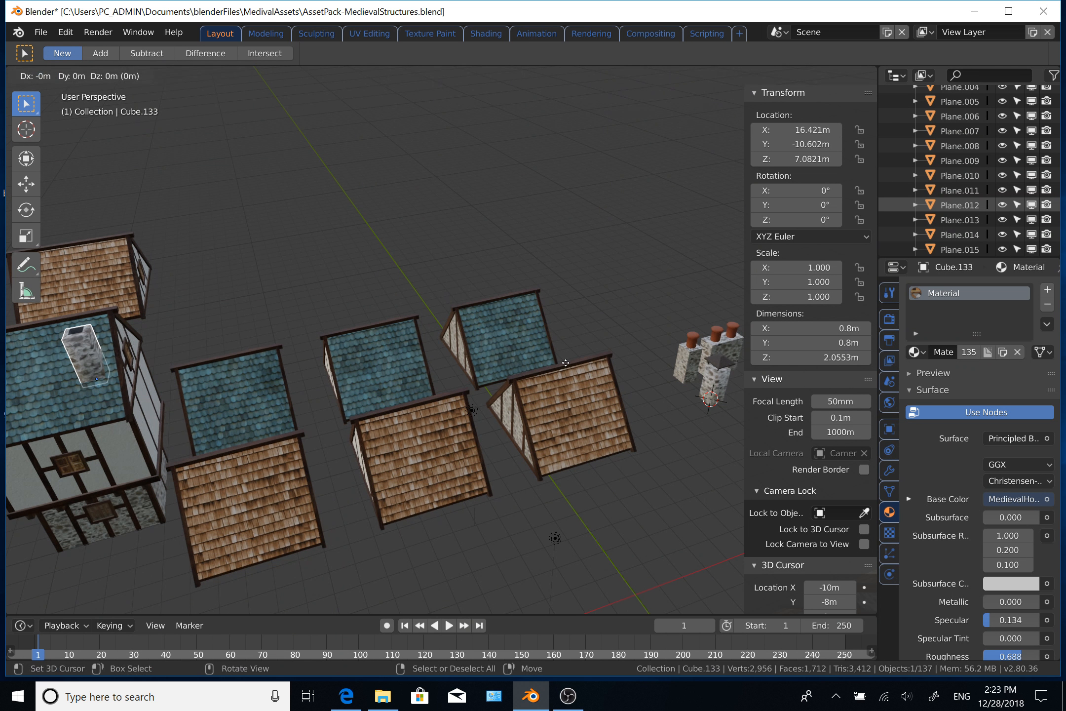
key(s)
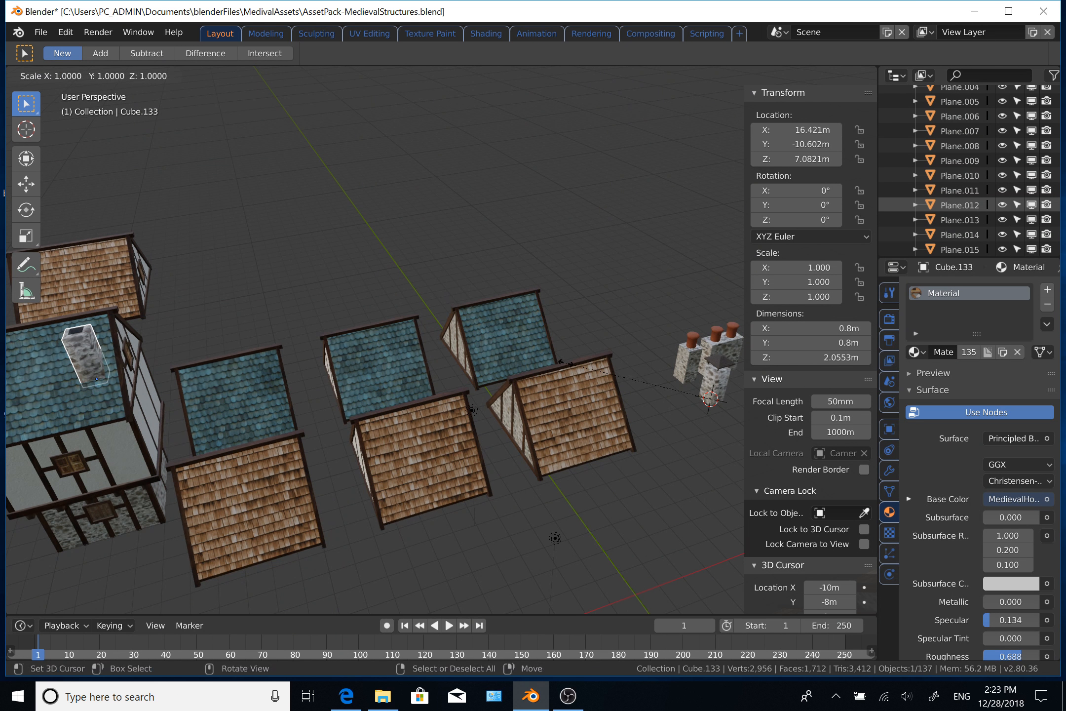
key(Escape)
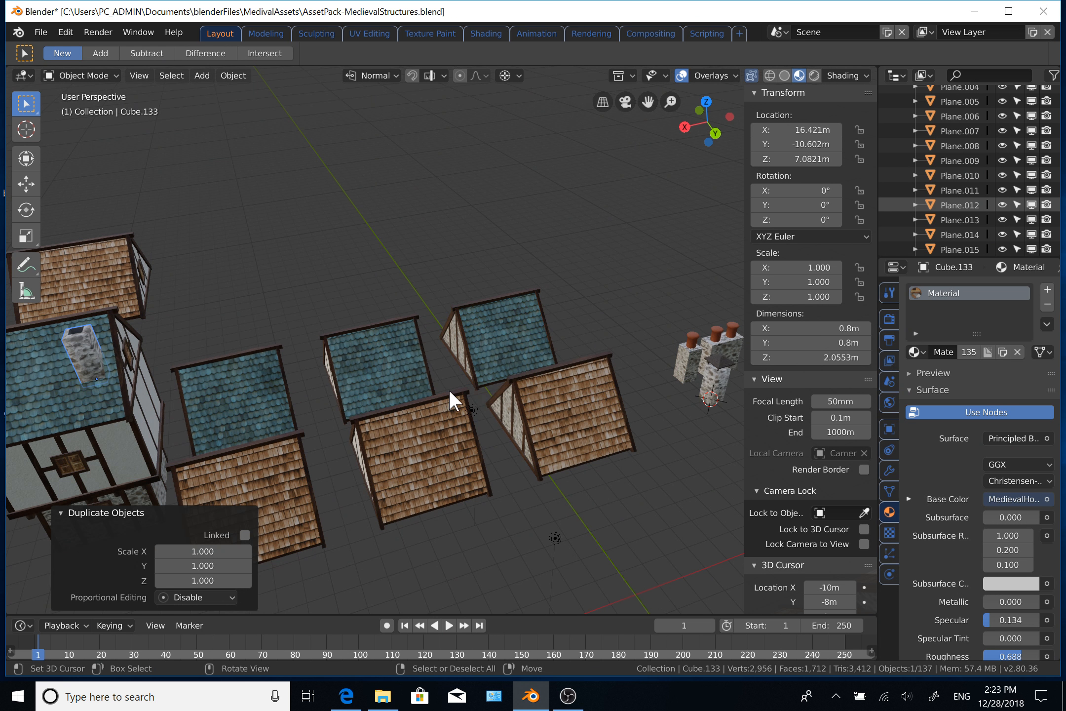
key(shift+s)
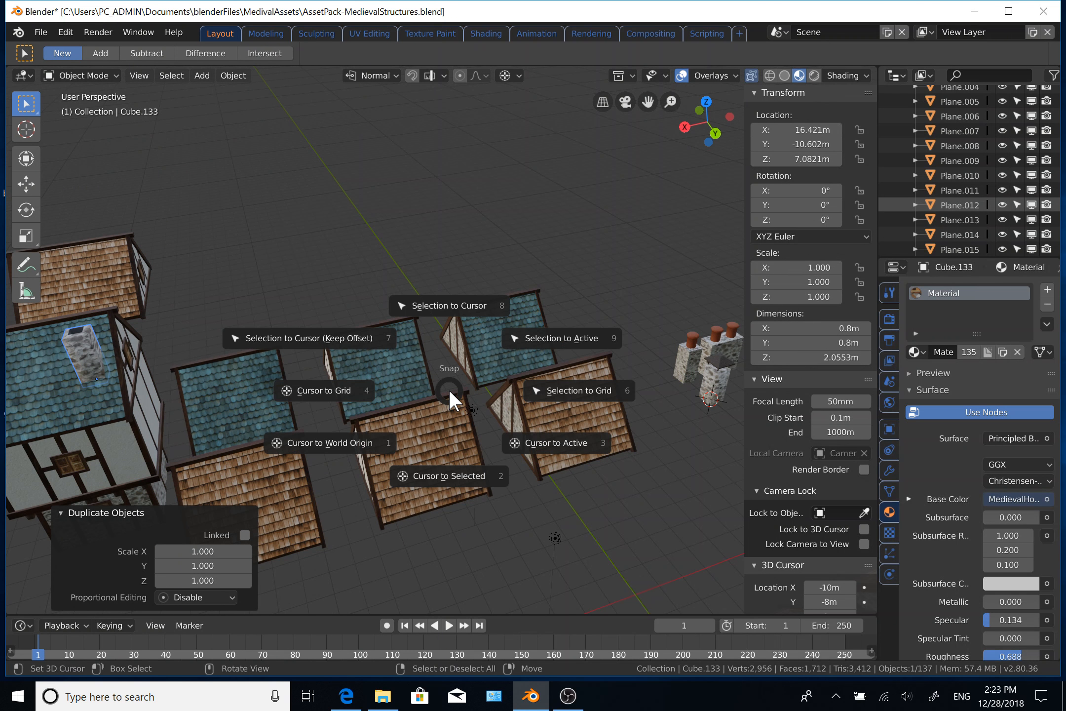
click(458, 308)
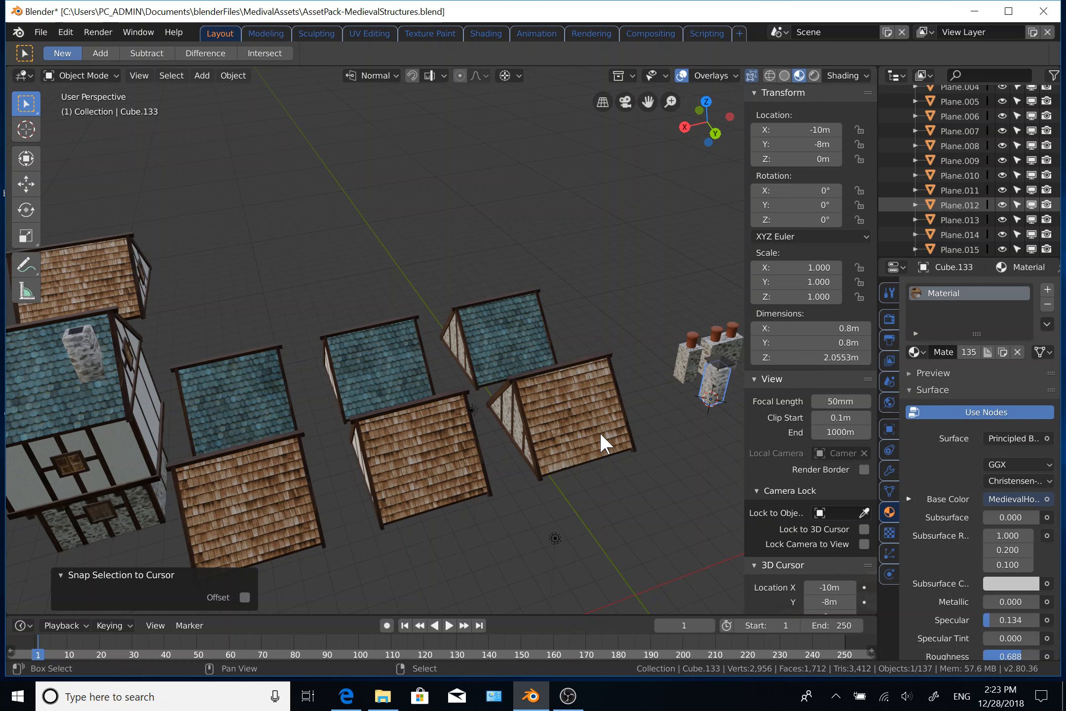
Step: Move the copied chimney -2 m along the X axis, clear of the other loose chimneys
shift+middle_drag(607, 441, 388, 518)
shift+middle_drag(575, 441, 426, 478)
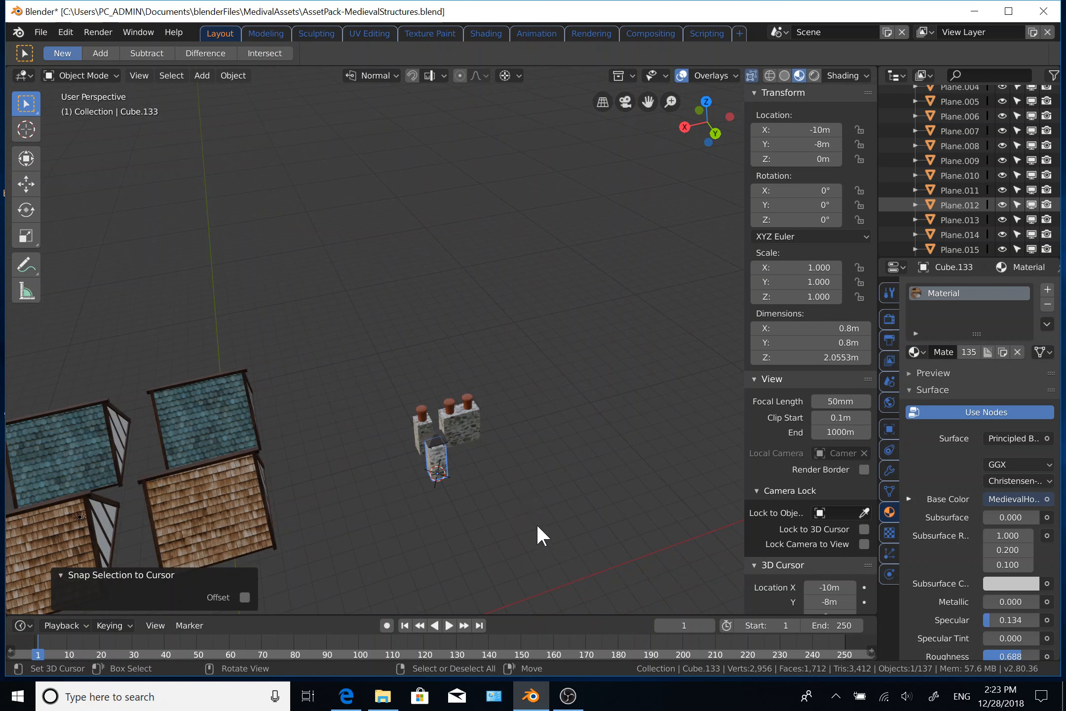
key(g)
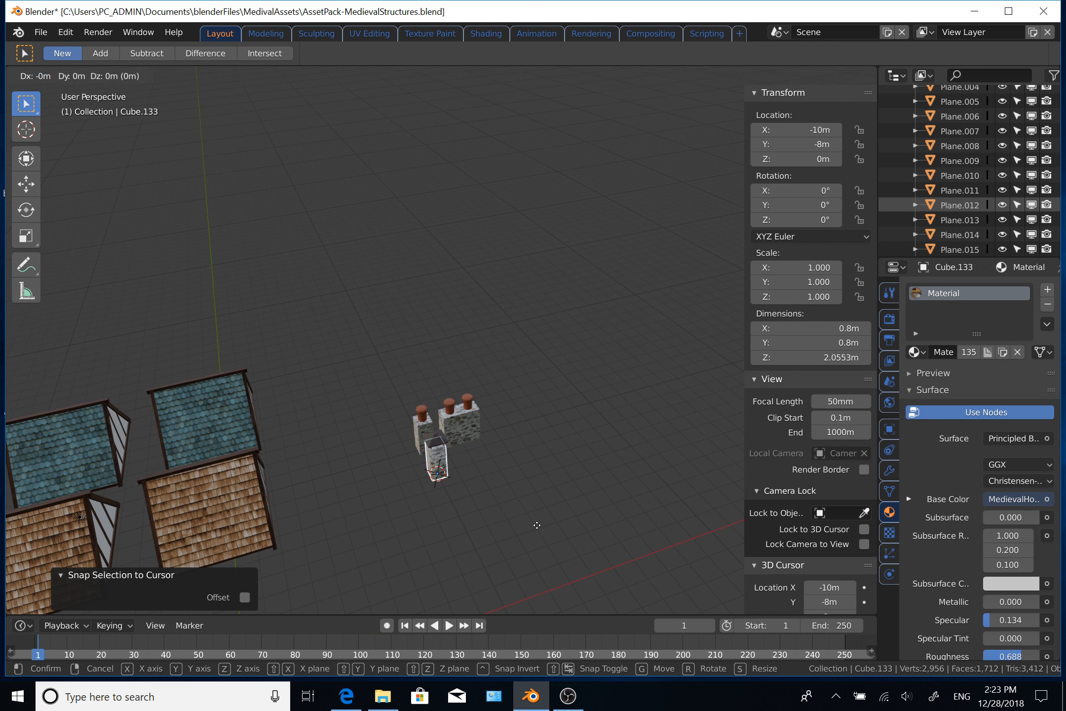
key(x)
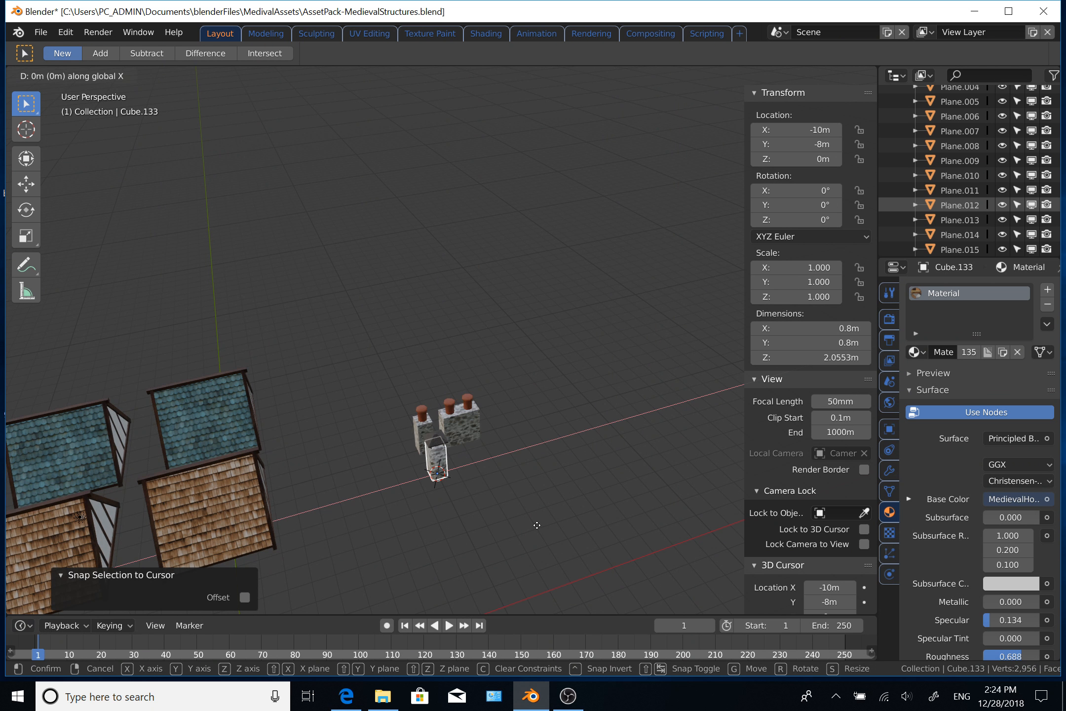
text(-1)
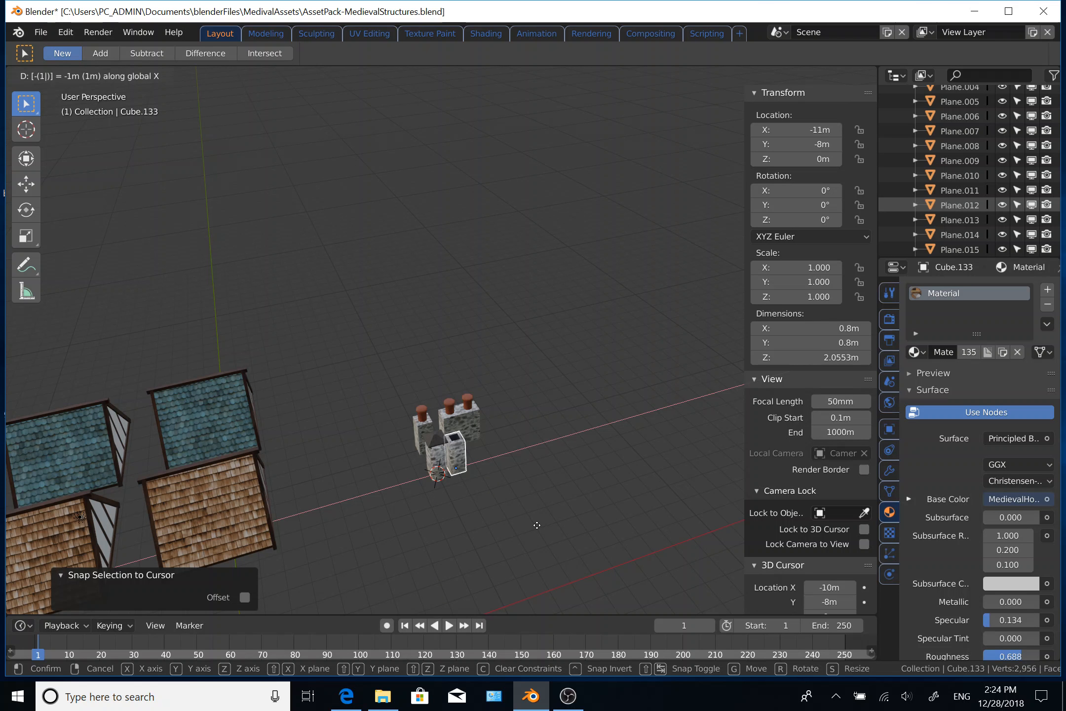
key(BackSpace)
text(2)
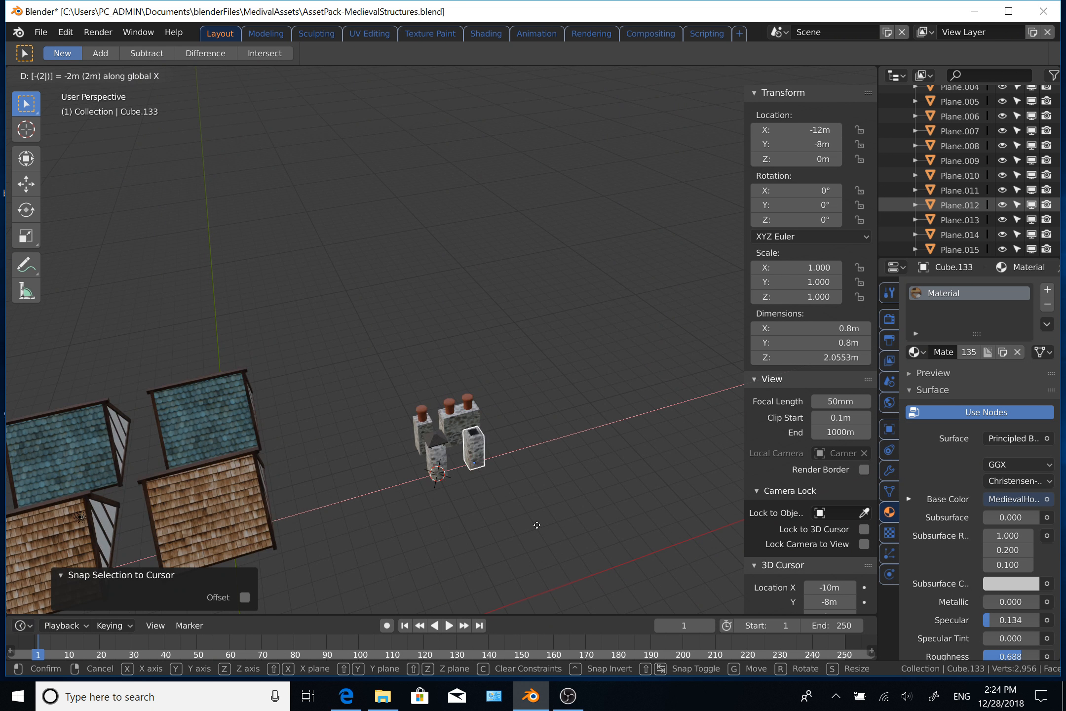
key(Return)
Step: Duplicate the wide stone chimney with two pots from the group of loose chimneys
middle_drag(489, 436, 485, 324)
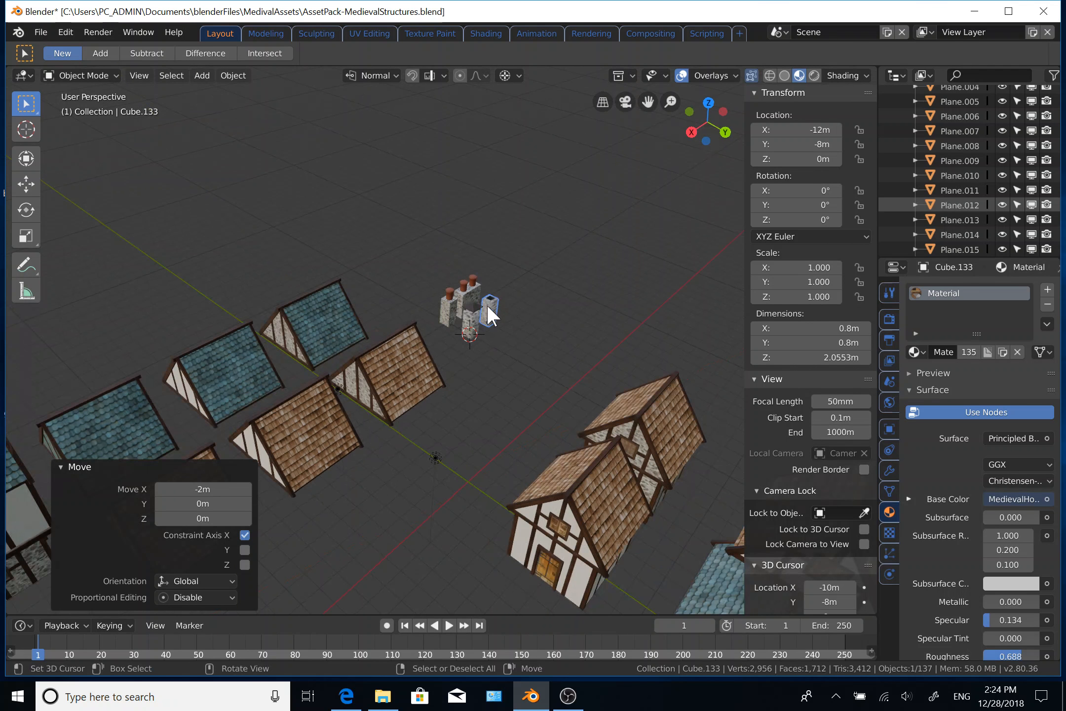
middle_drag(466, 416, 521, 406)
scroll(403, 429, down, 1)
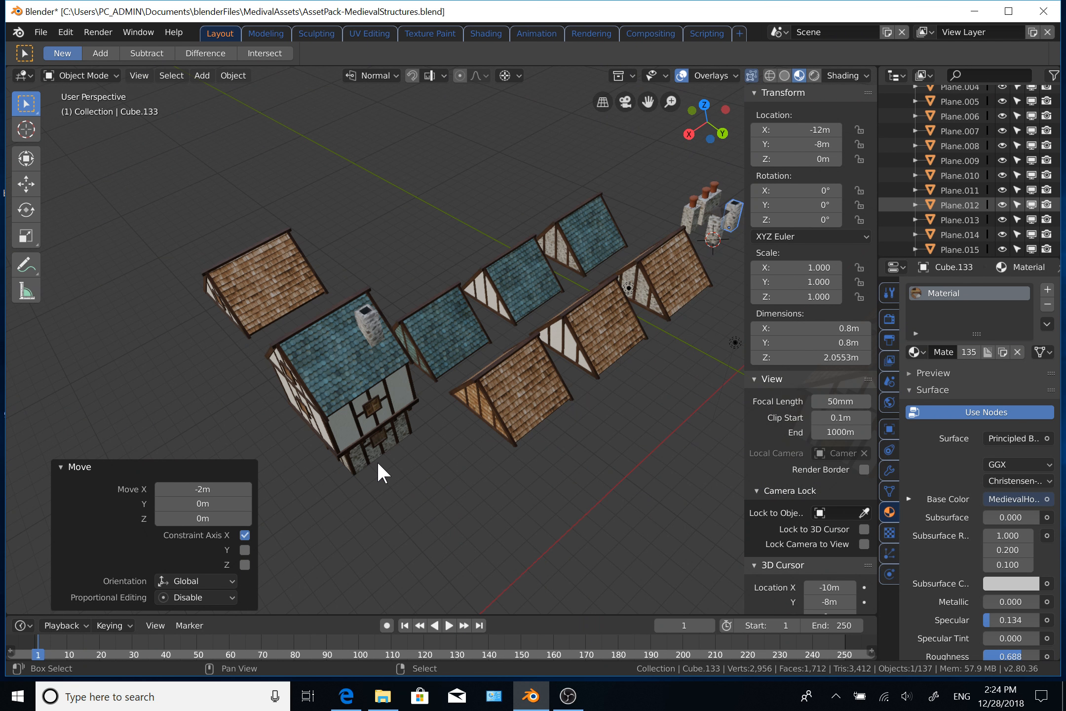
middle_drag(377, 460, 422, 425)
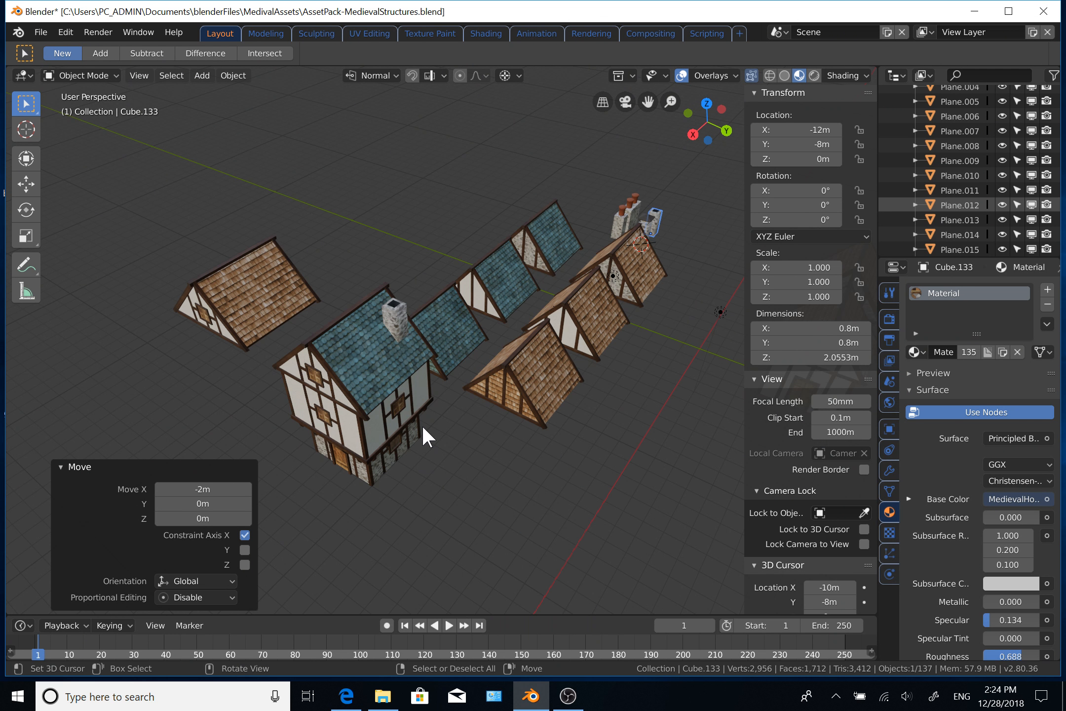
shift+middle_drag(543, 409, 476, 439)
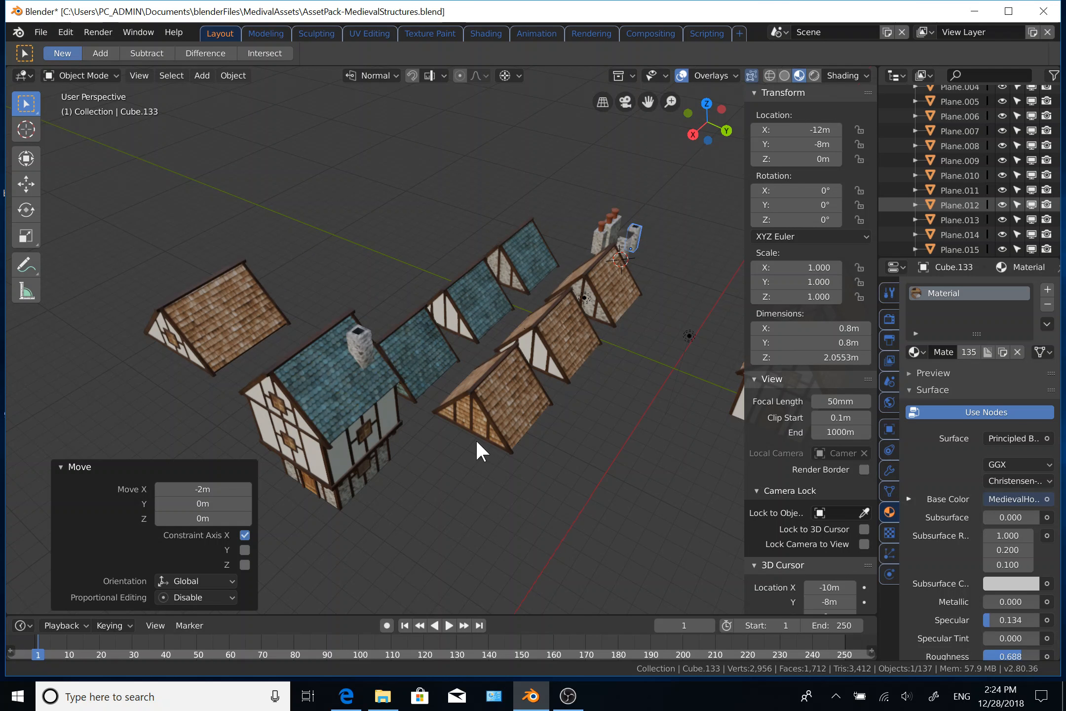
scroll(476, 439, up, 1)
shift+middle_drag(475, 439, 424, 494)
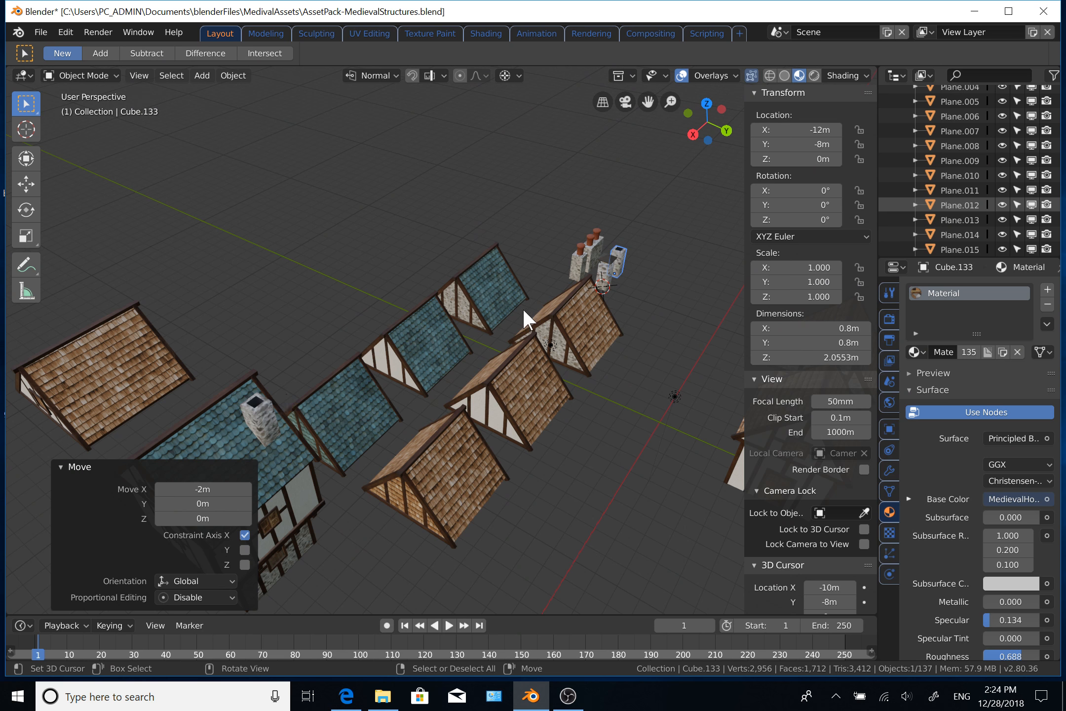
click(580, 253)
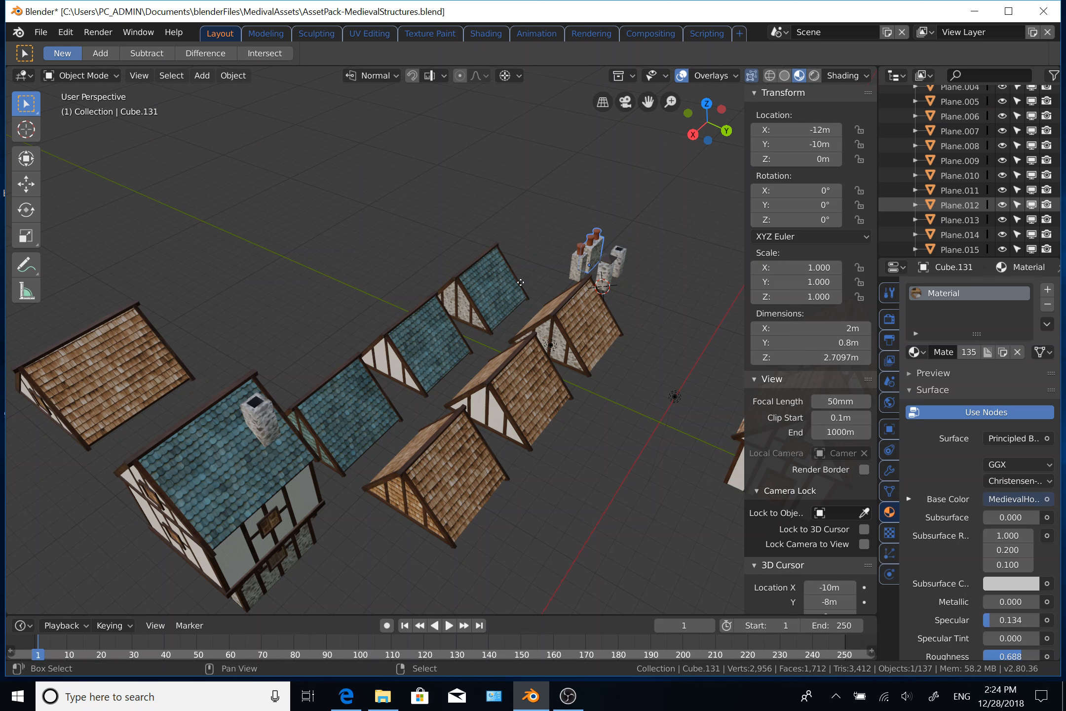
key(shift+d)
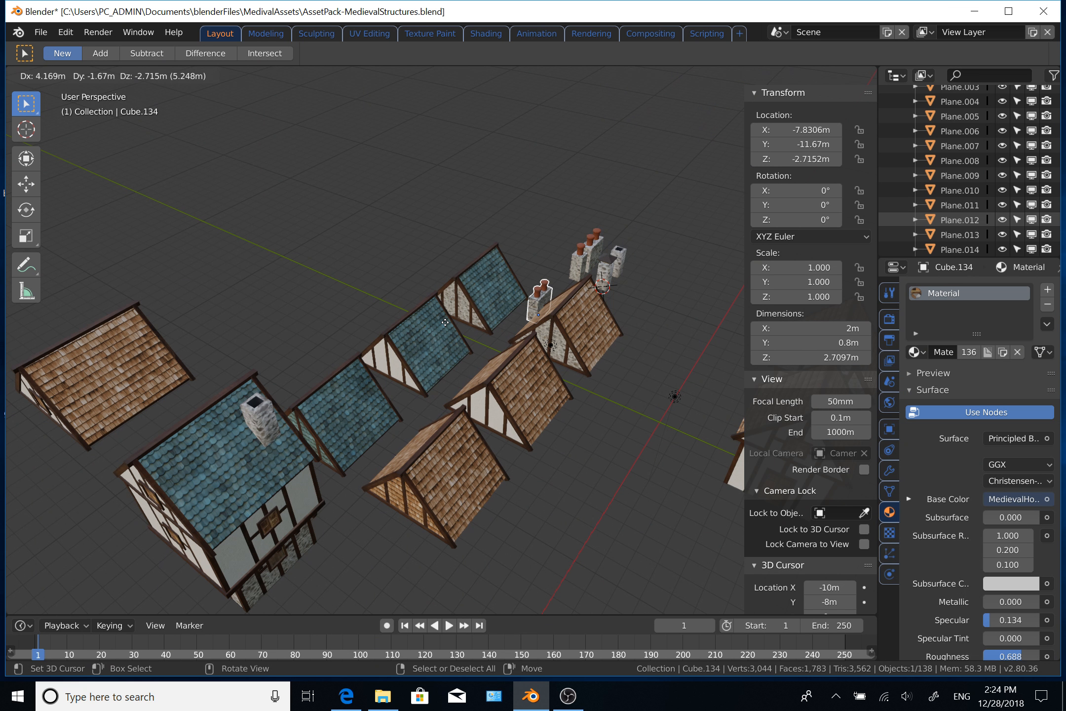
click(439, 348)
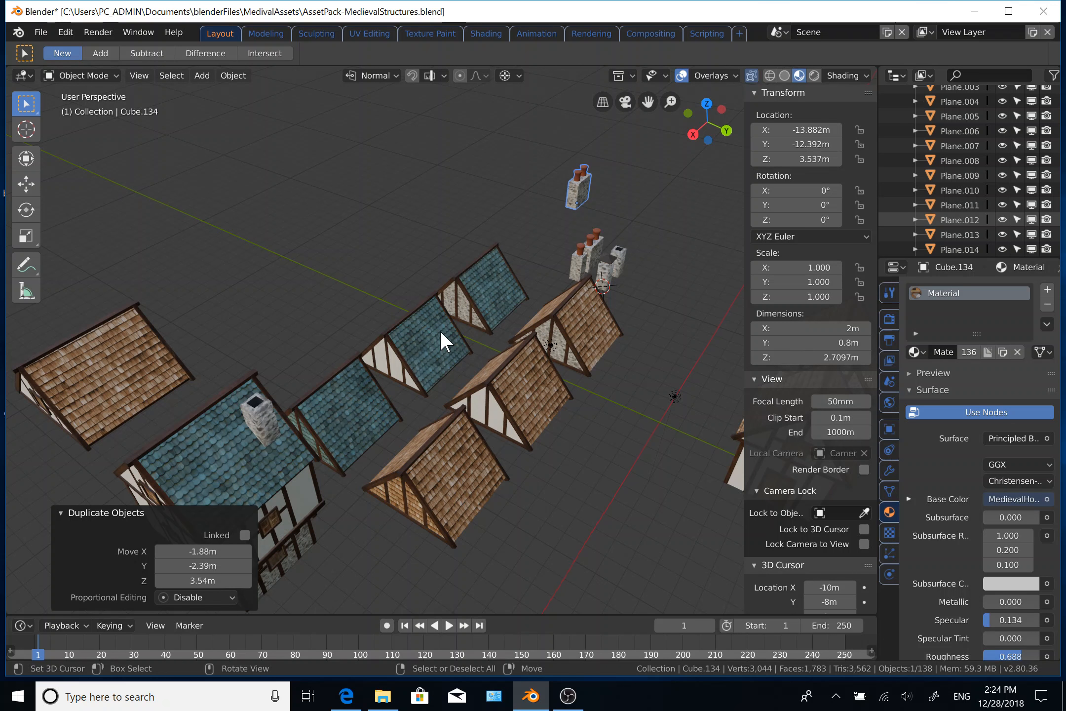
Step: Place the 3D cursor on the middle blue-tiled roof and snap the duplicated two-pot chimney to it
click(514, 367)
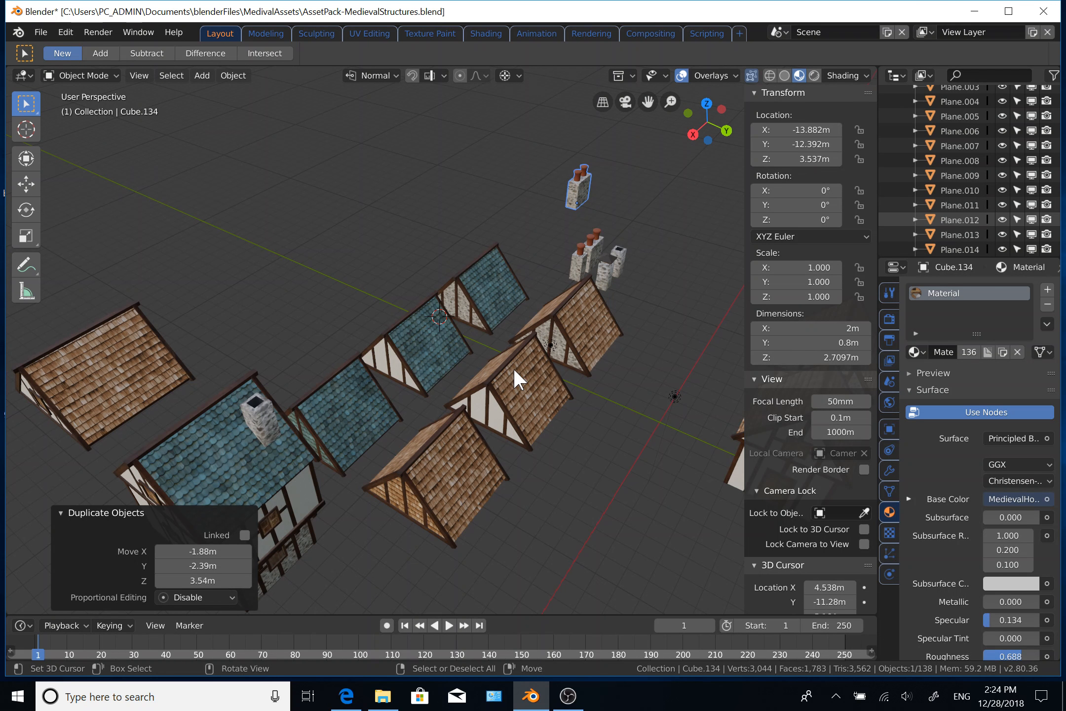
key(shift+s)
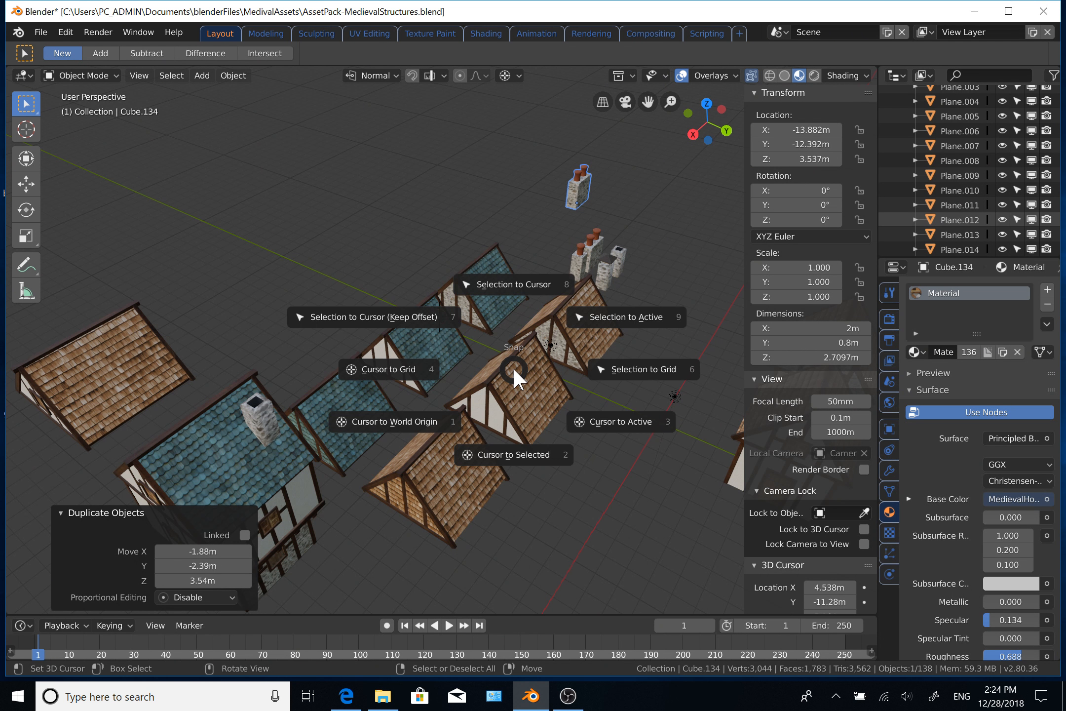
click(514, 282)
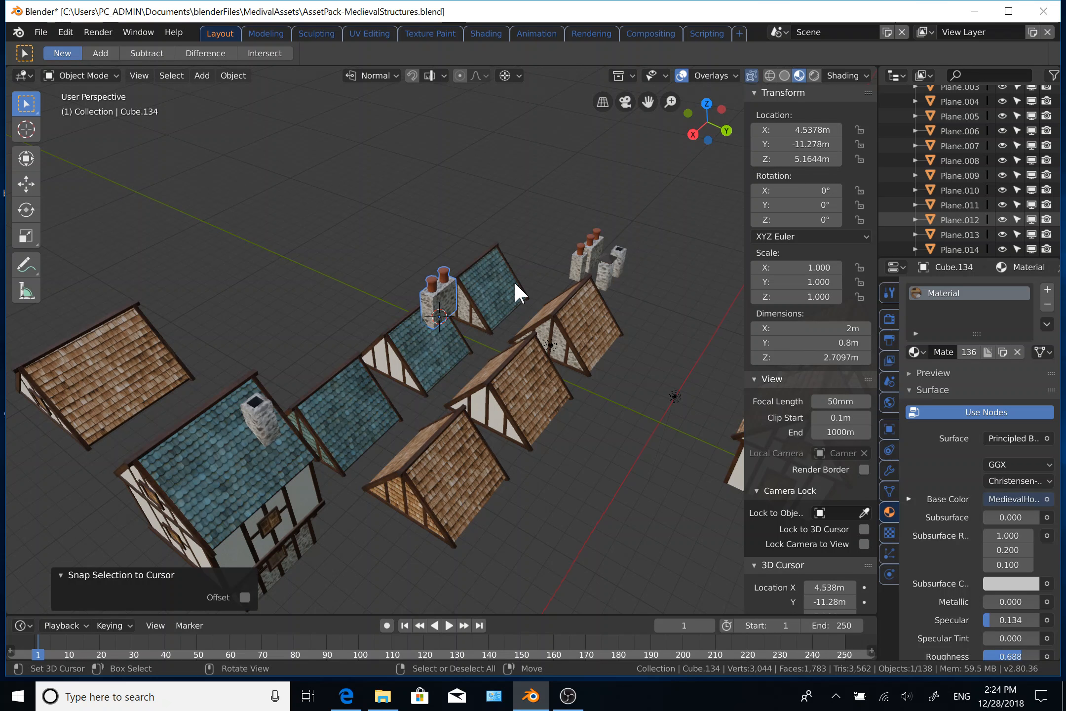
Step: Rotate the two-pot chimney on the middle blue roof by 90° about the Z axis
key(KP_Decimal)
middle_drag(448, 502, 490, 465)
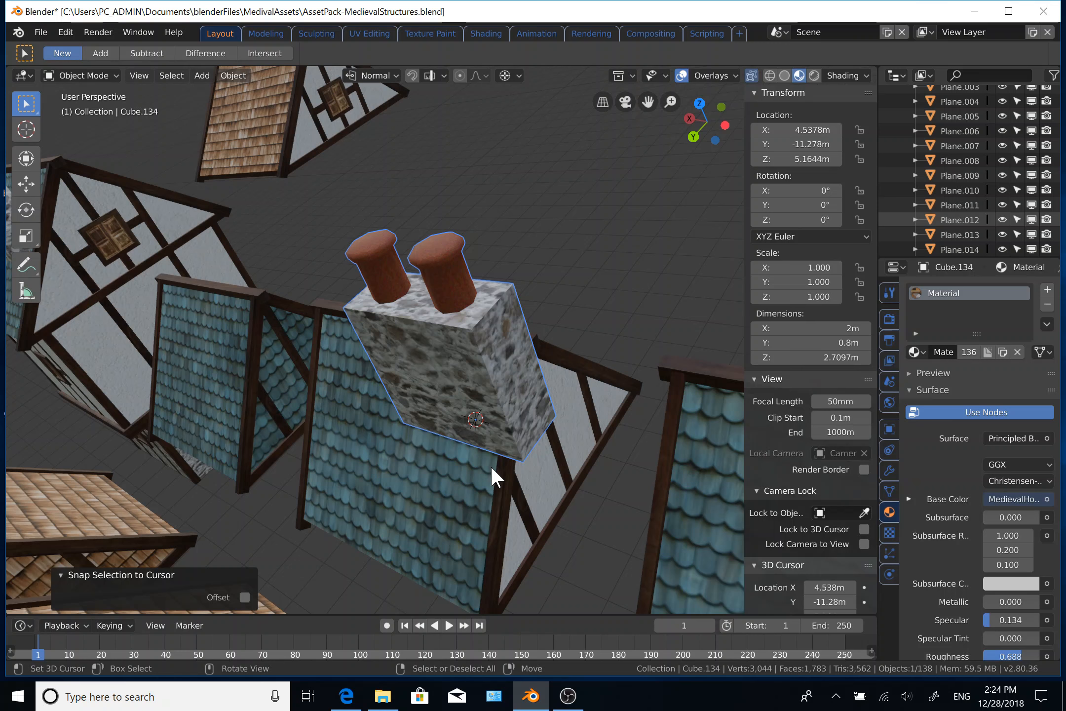
key(r)
key(z)
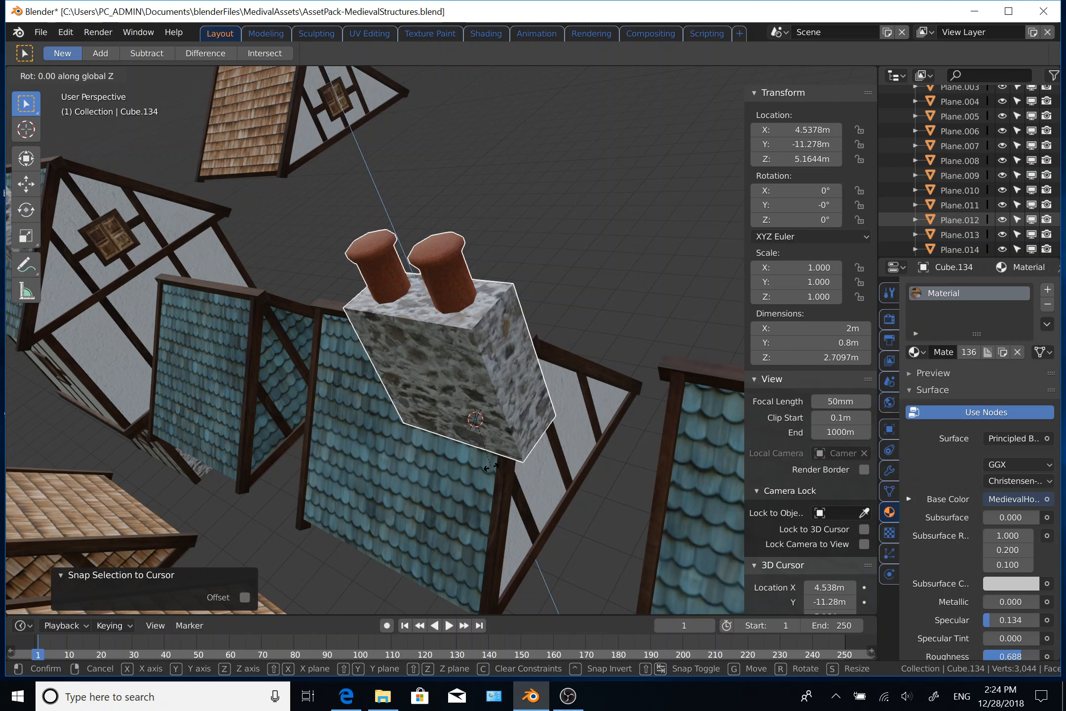
text(90)
key(Return)
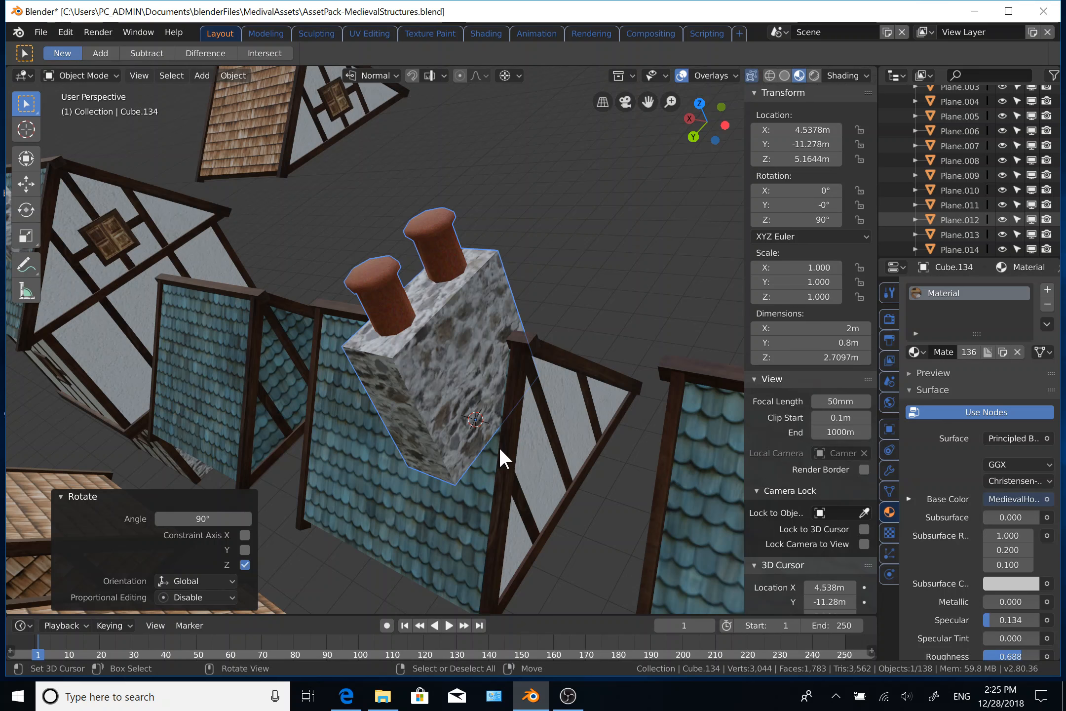
Step: Move the two-pot chimney about -0.75 m along Y and about -0.391 m along Z to seat it on the blue roof
middle_drag(499, 446, 594, 423)
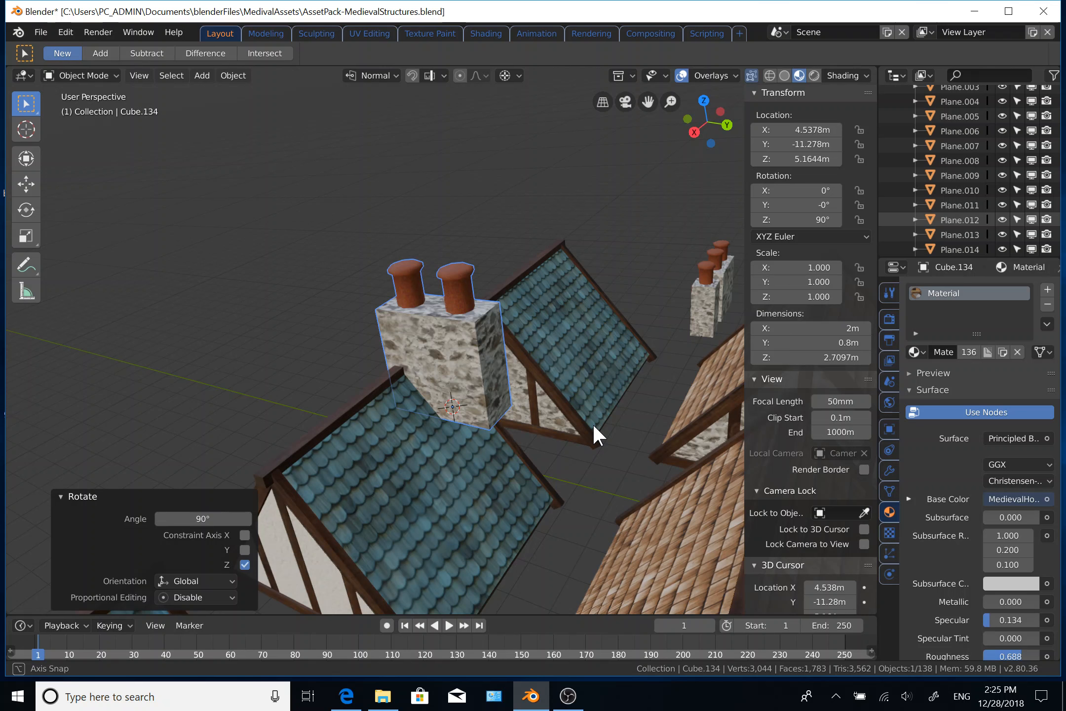
key(g)
key(y)
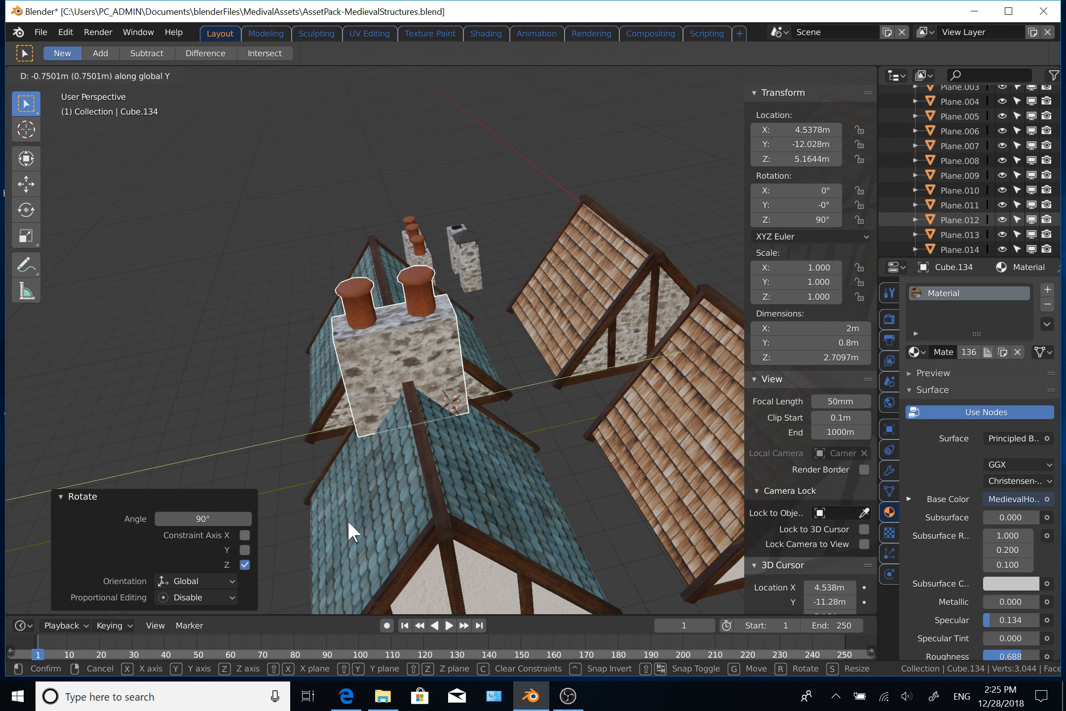
click(349, 522)
middle_drag(348, 522, 385, 288)
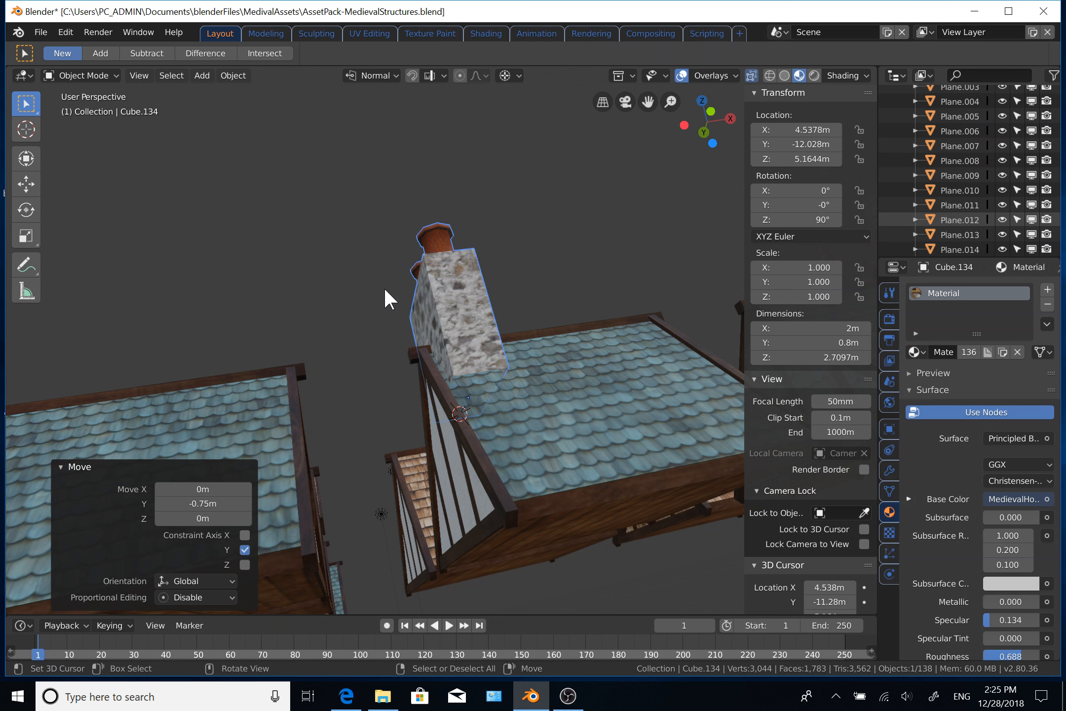
key(g)
key(z)
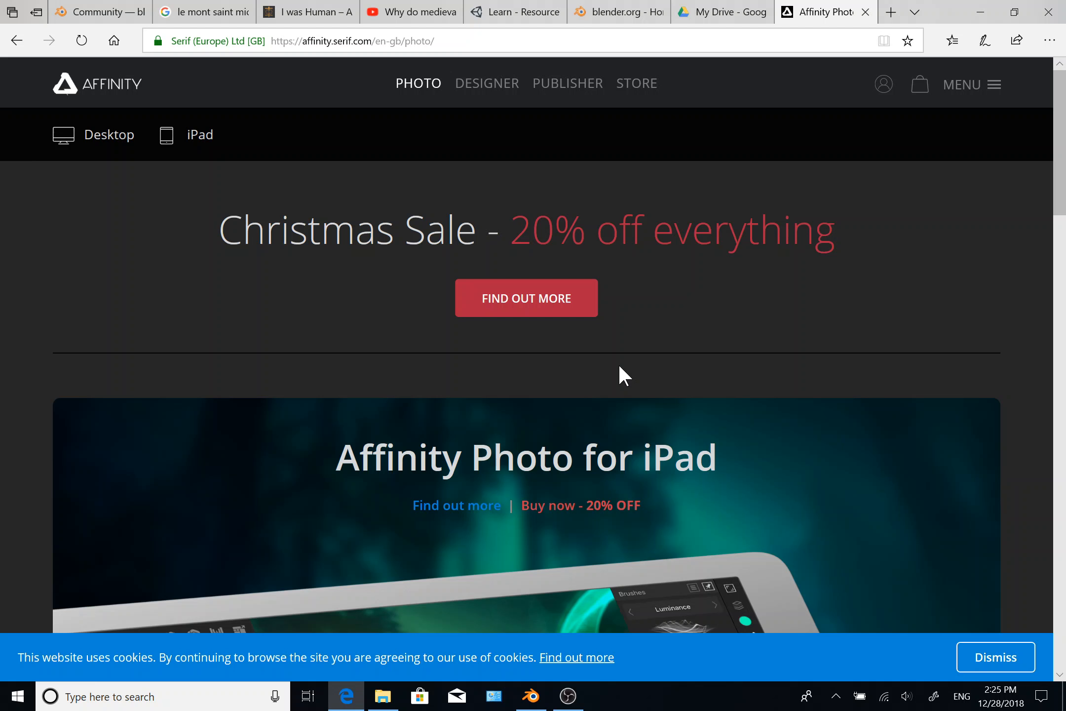
Step: Look through the Affinity Photo web page in Edge, covering the iPad and desktop versions, the workbook and the tutorial links
scroll(620, 366, down, 4)
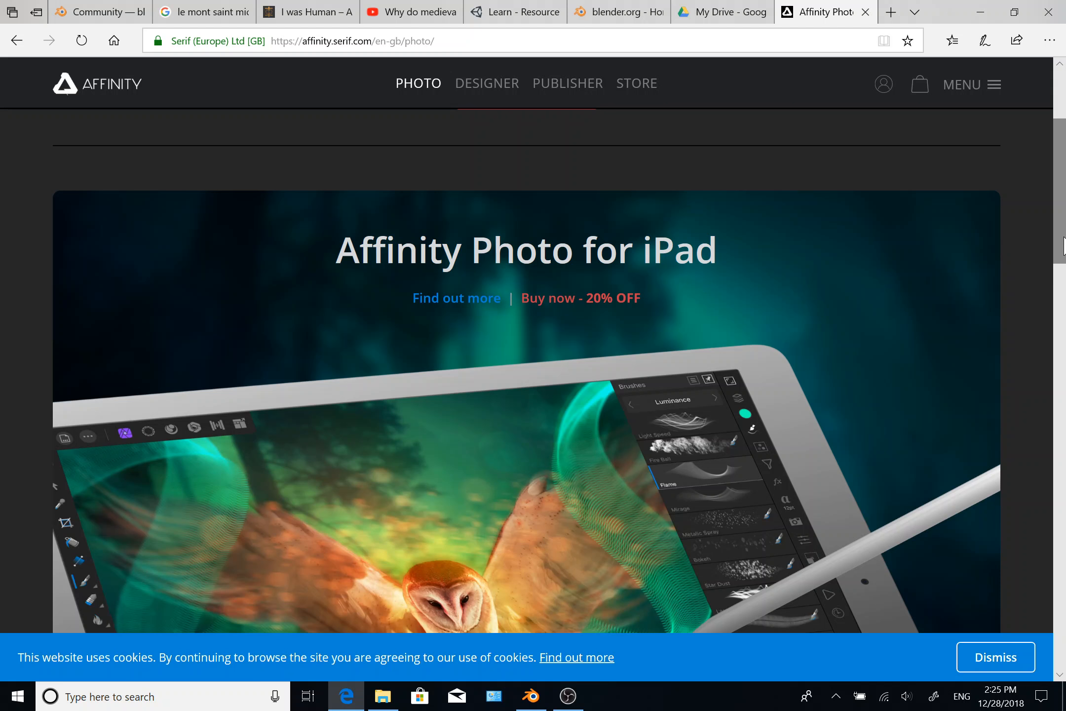
drag(1063, 244, 1064, 340)
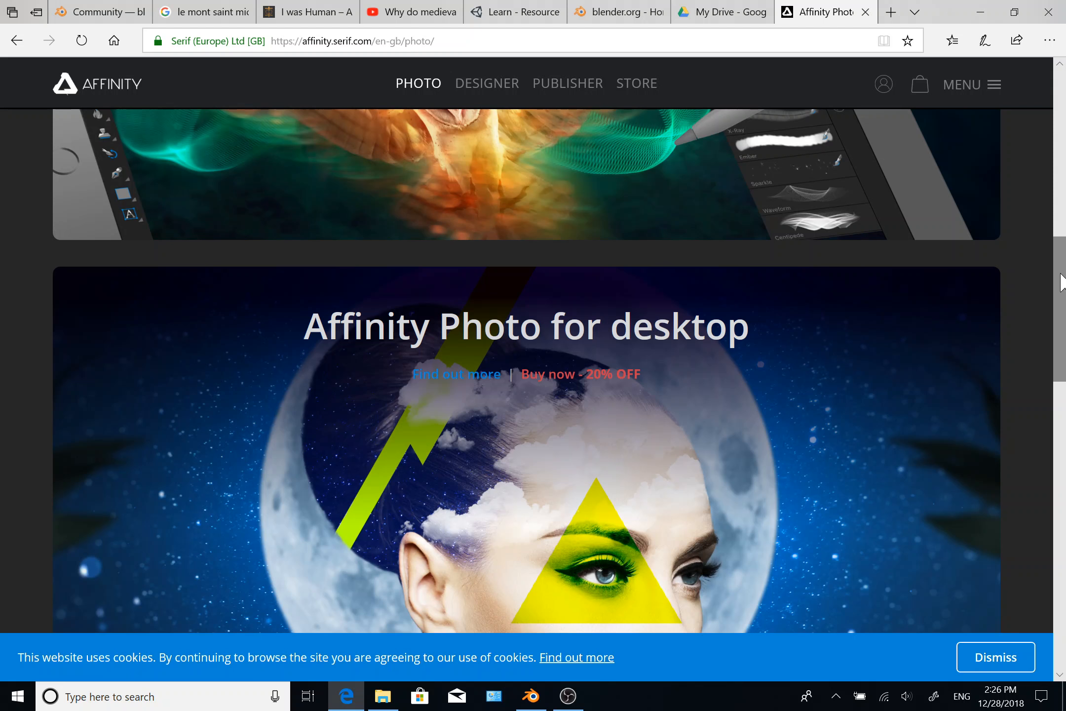
drag(1061, 282, 1062, 195)
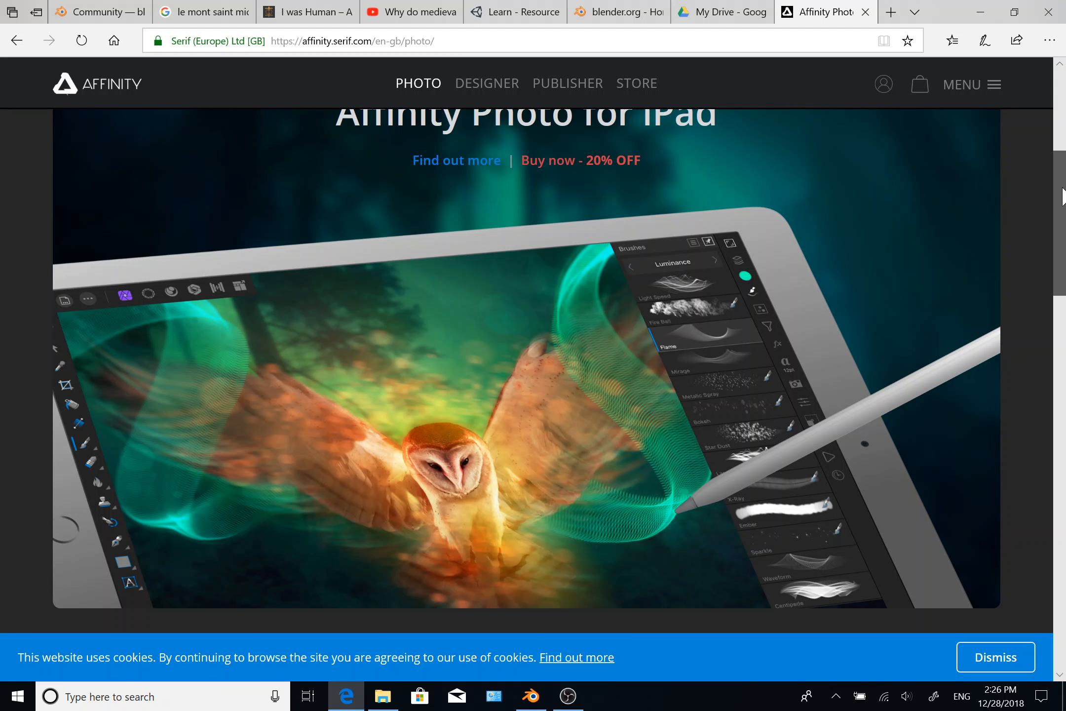
drag(1062, 195, 1032, 513)
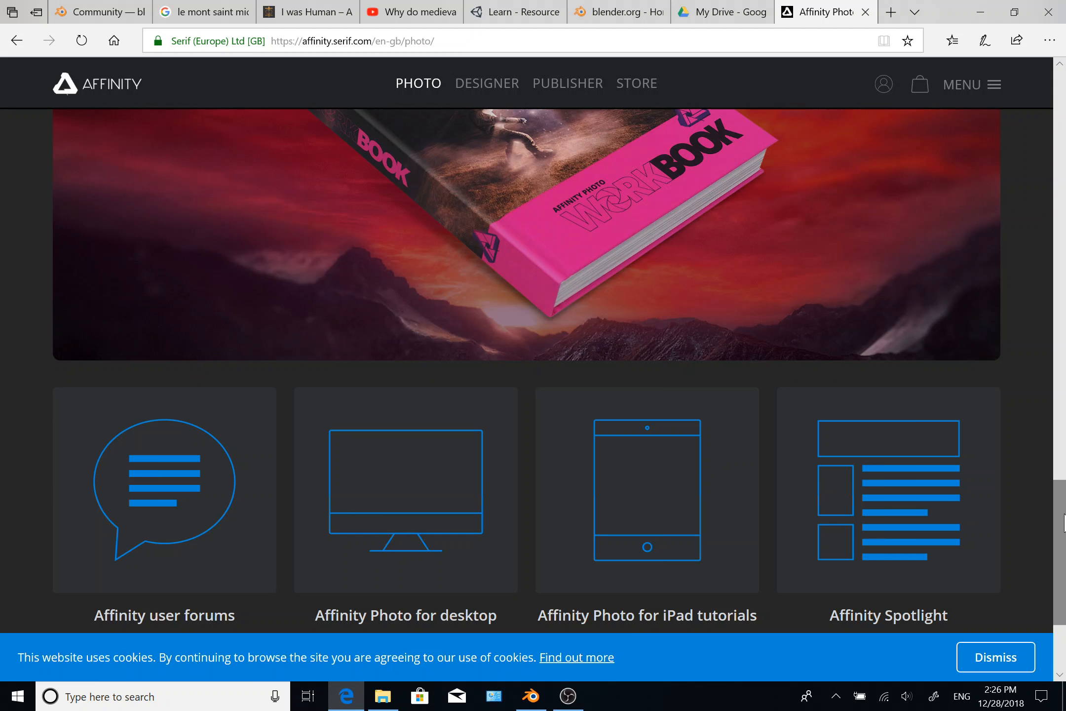
drag(1065, 523, 1060, 175)
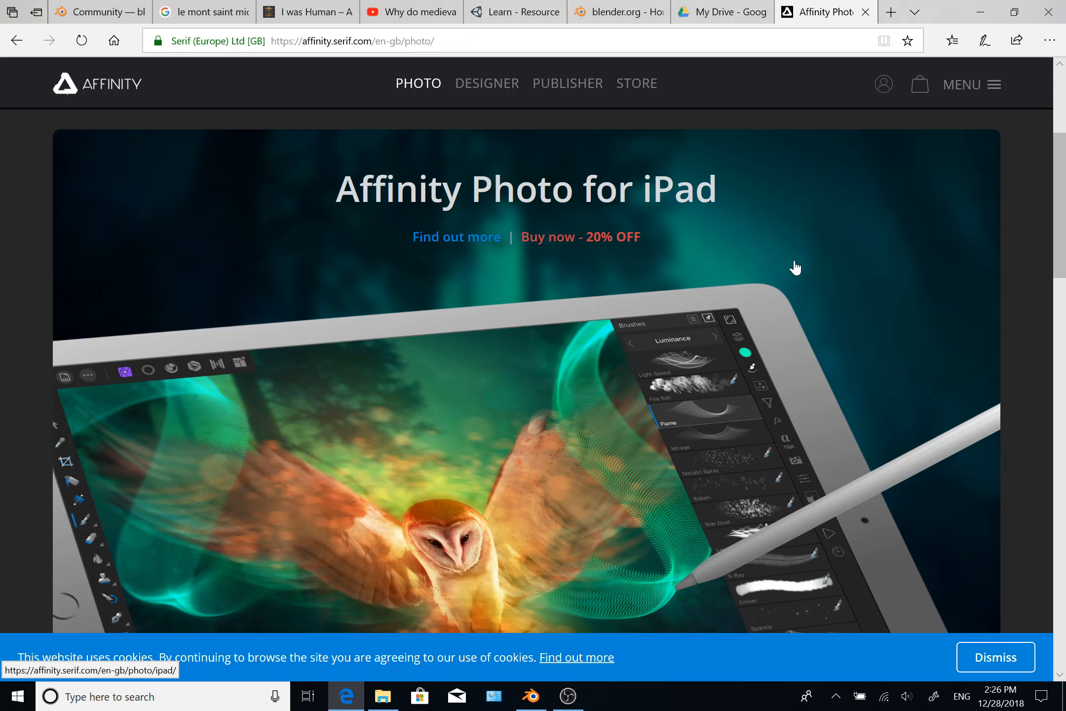
drag(1058, 172, 1049, 331)
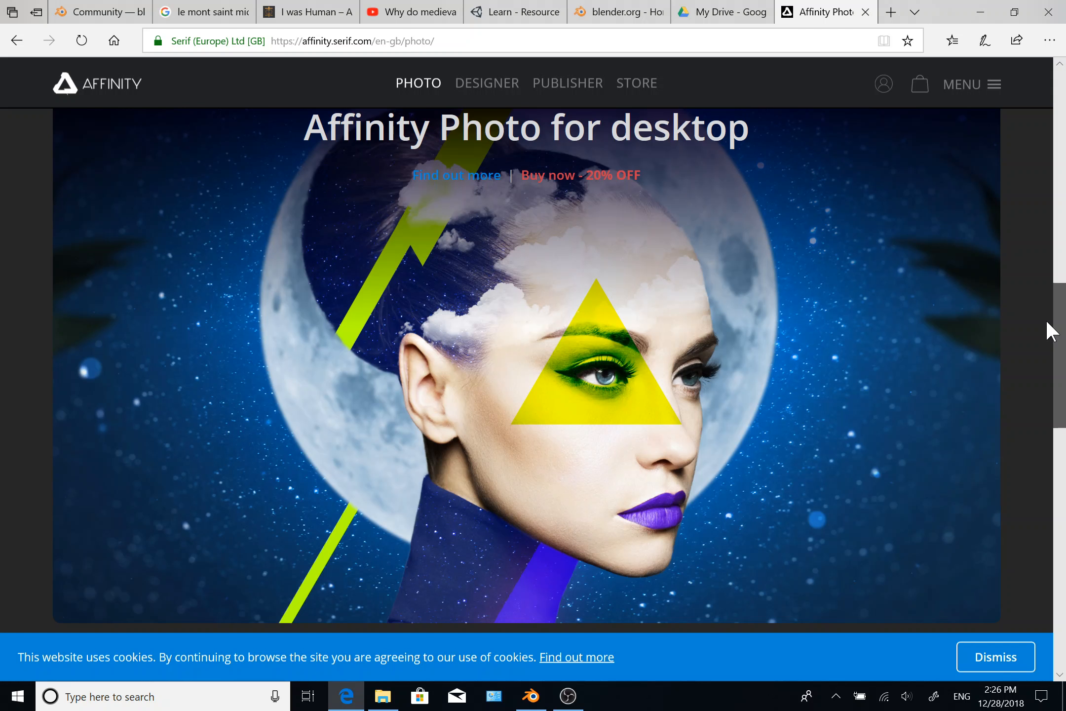
drag(1048, 322, 1061, 159)
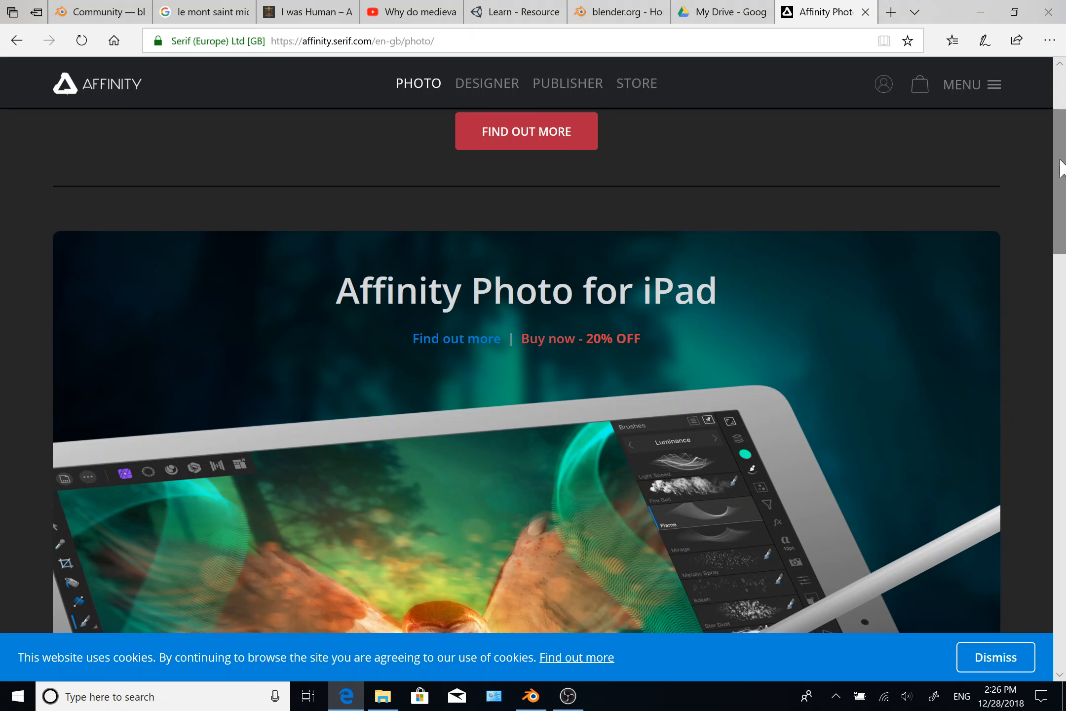
drag(1061, 160, 1062, 85)
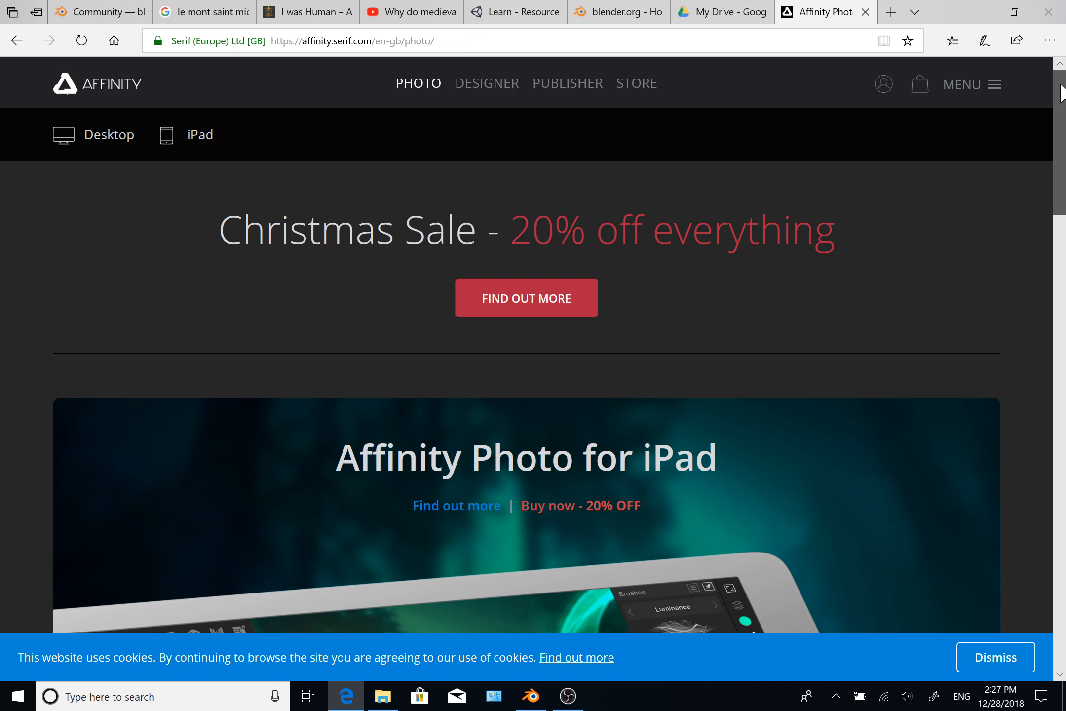
Step: Check the medieval house texture files in Google Drive, and return to Blender to view the chimney on the blue roof
click(728, 12)
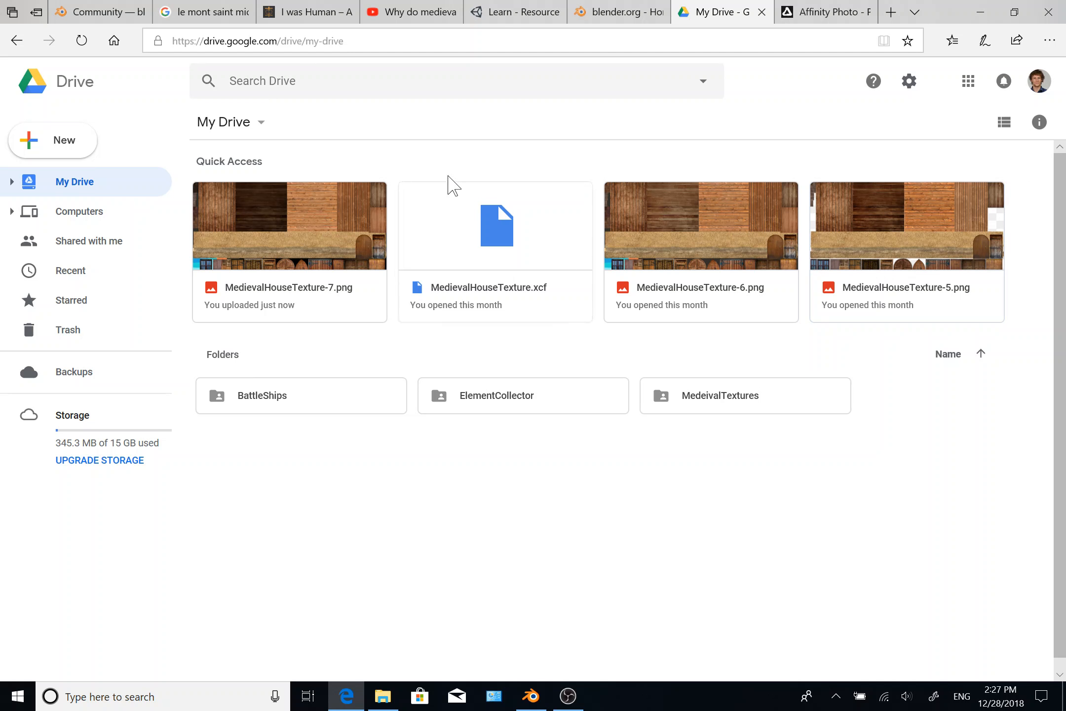
click(536, 696)
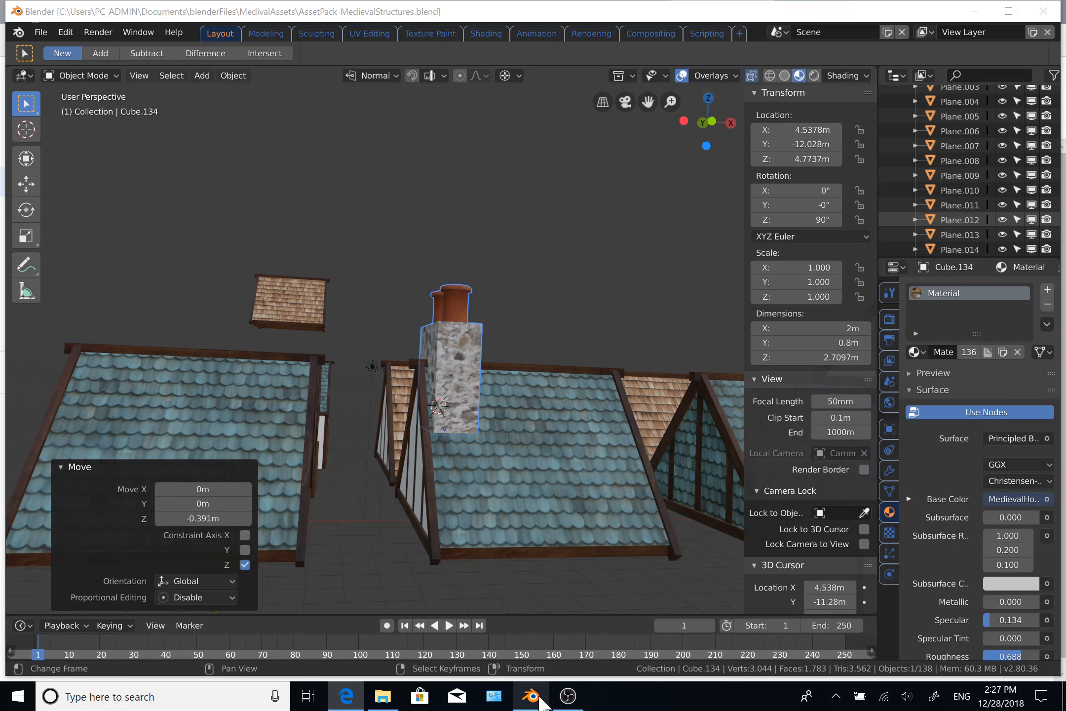
middle_drag(136, 430, 210, 422)
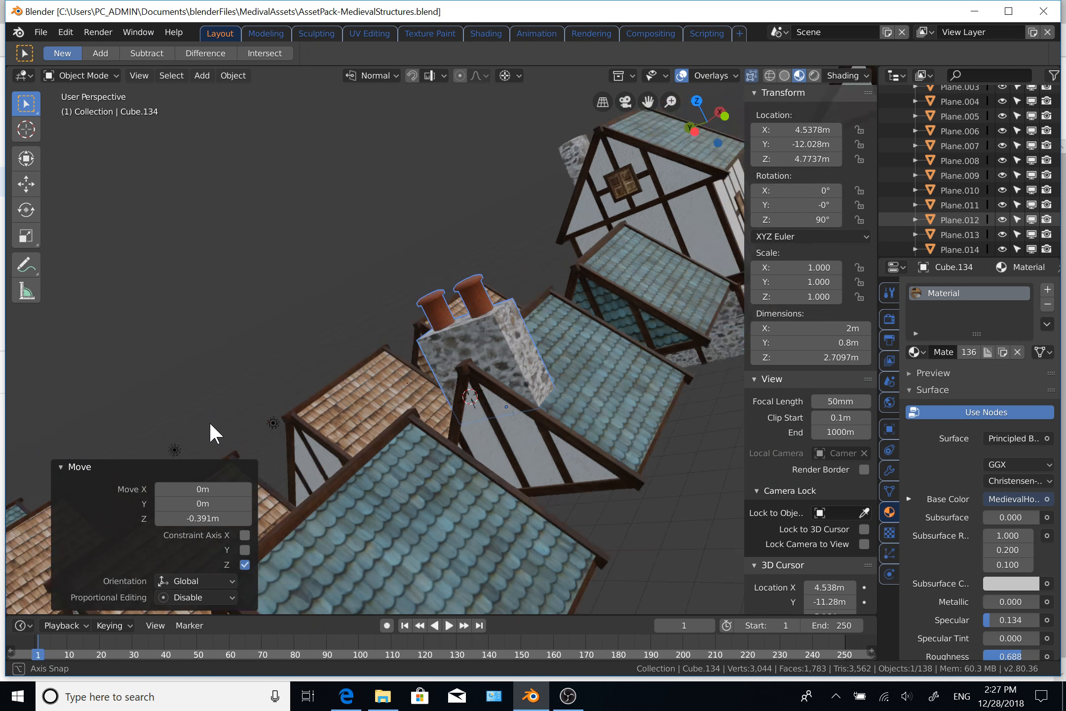
scroll(612, 314, down, 1)
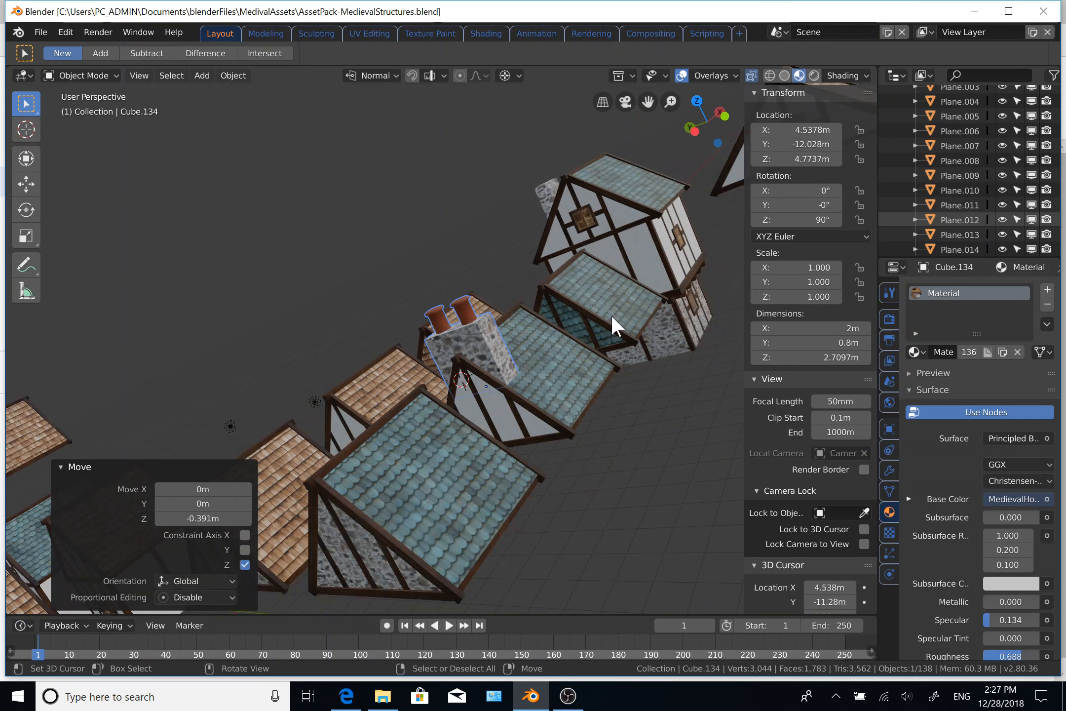
Step: Switch to the UV Editing workspace to show the two-pot chimney's UV layout on the medieval house texture
click(369, 34)
scroll(229, 345, down, 3)
scroll(232, 341, up, 2)
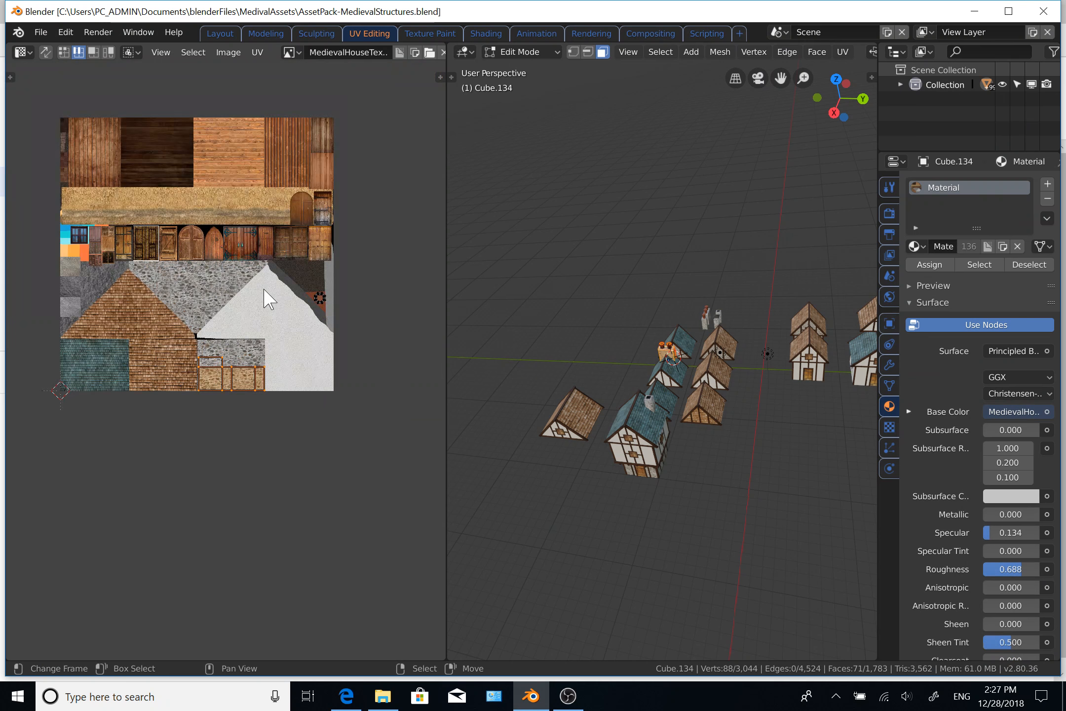
Step: Review the Google Drive texture files and the Affinity Photo page in Edge, and return to Blender
click(336, 706)
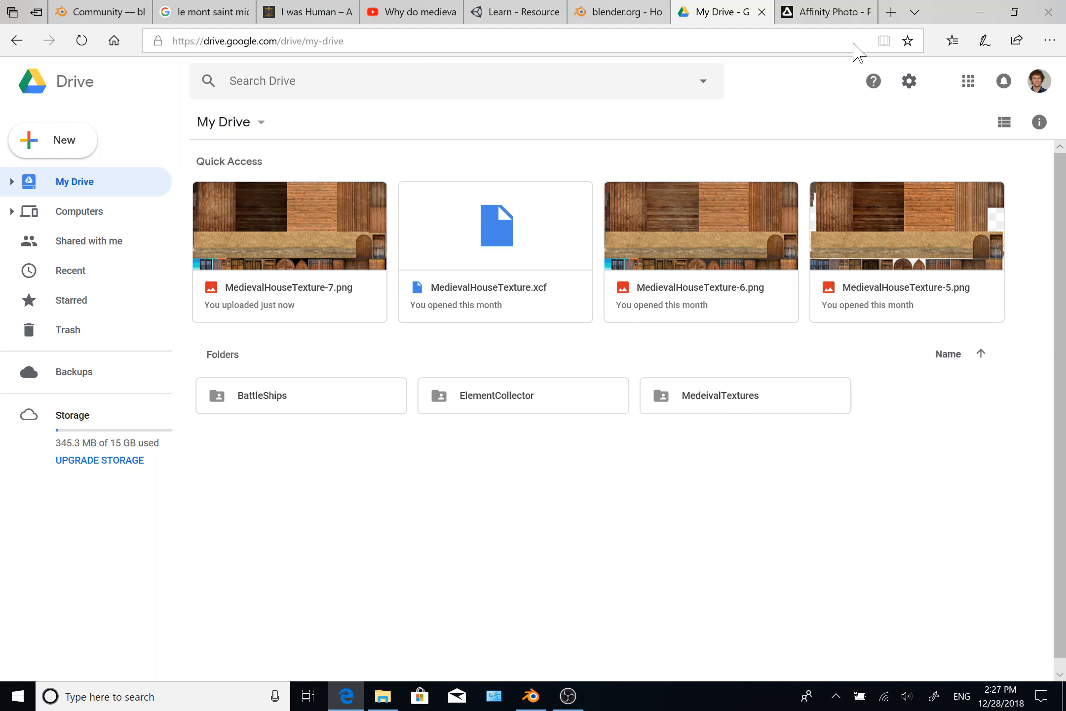
click(834, 15)
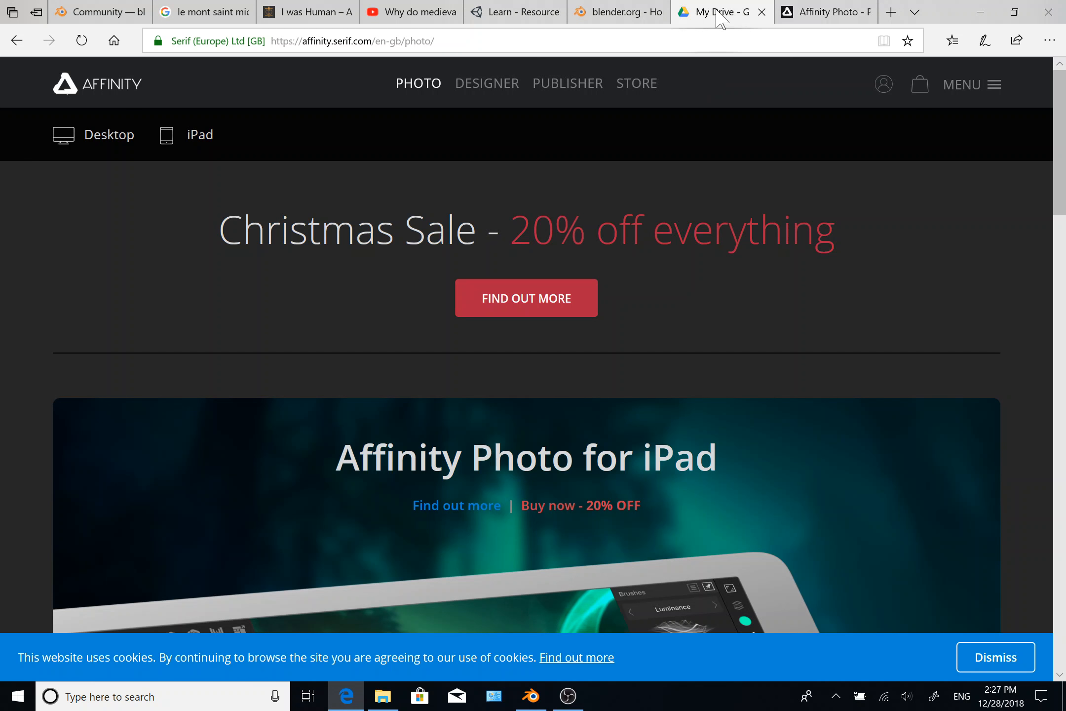
click(721, 14)
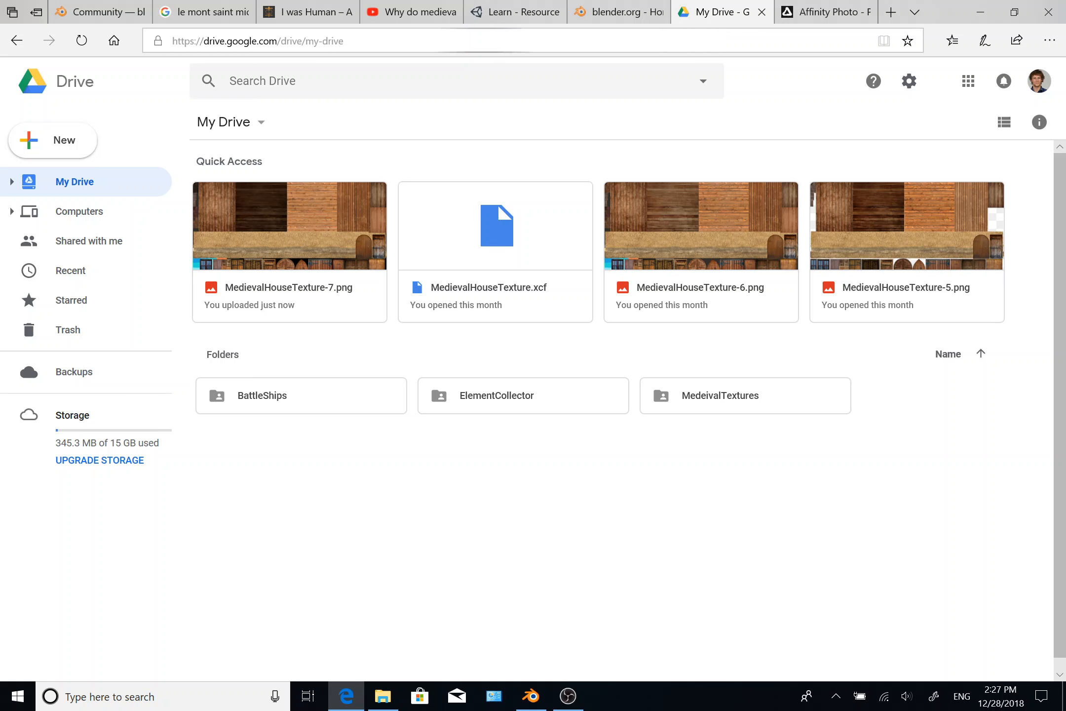
key(alt+Tab)
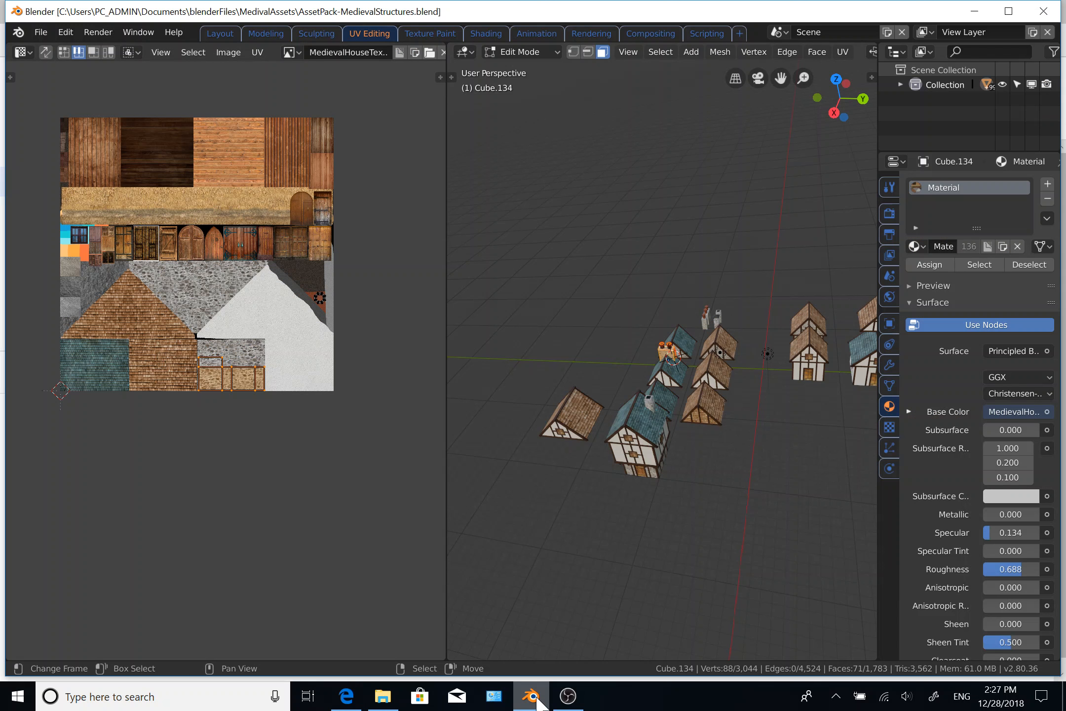
Step: Examine the roof, wall and door areas of the medieval house texture alongside the buildings in the scene
middle_drag(612, 477, 536, 392)
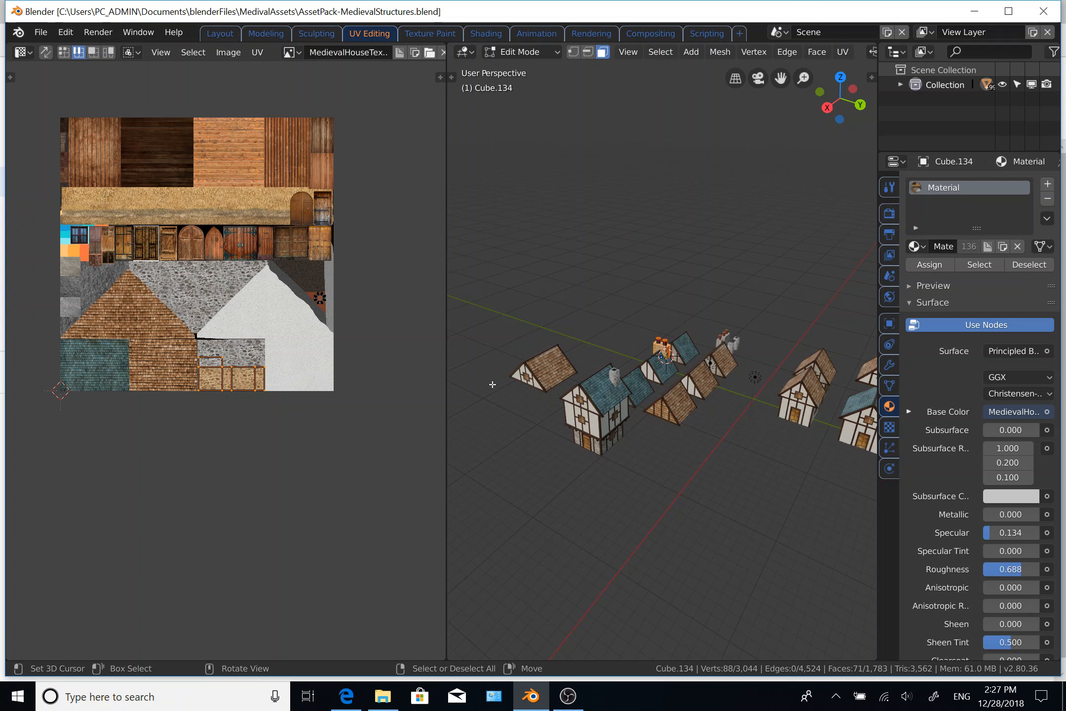
scroll(69, 225, up, 2)
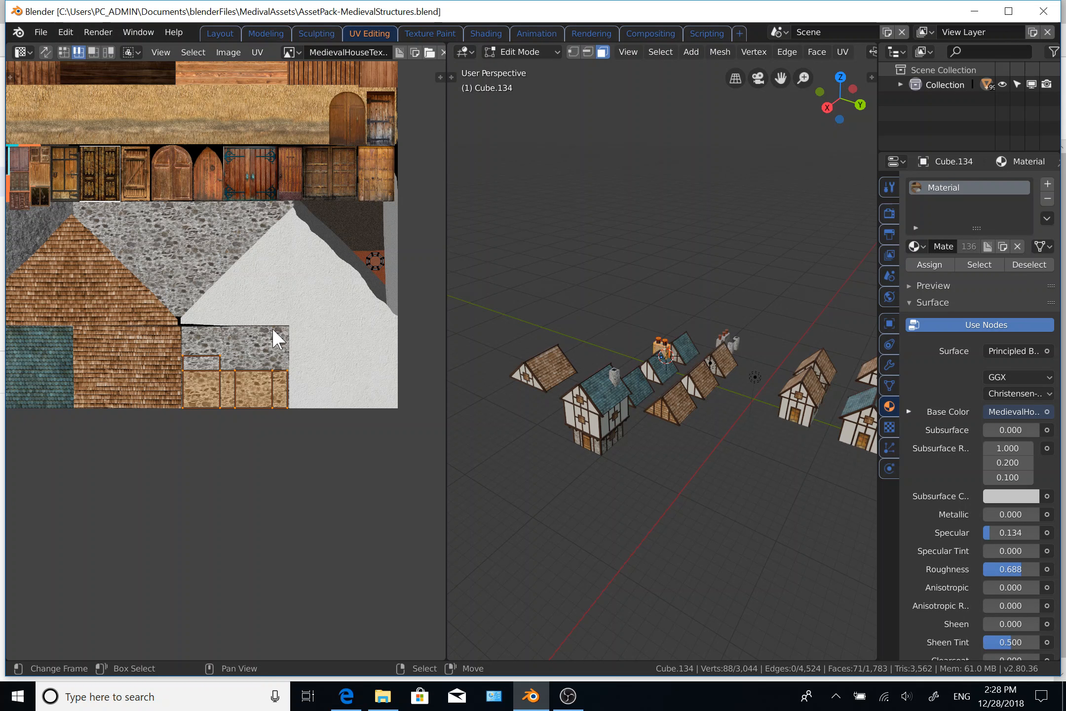
scroll(273, 327, down, 2)
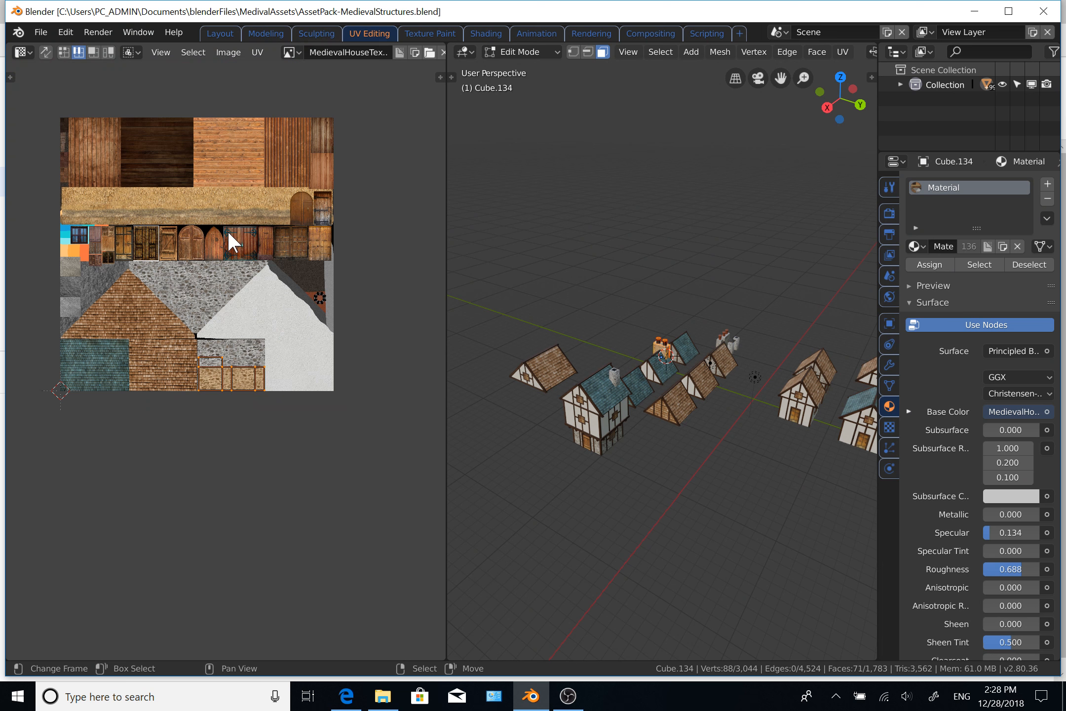